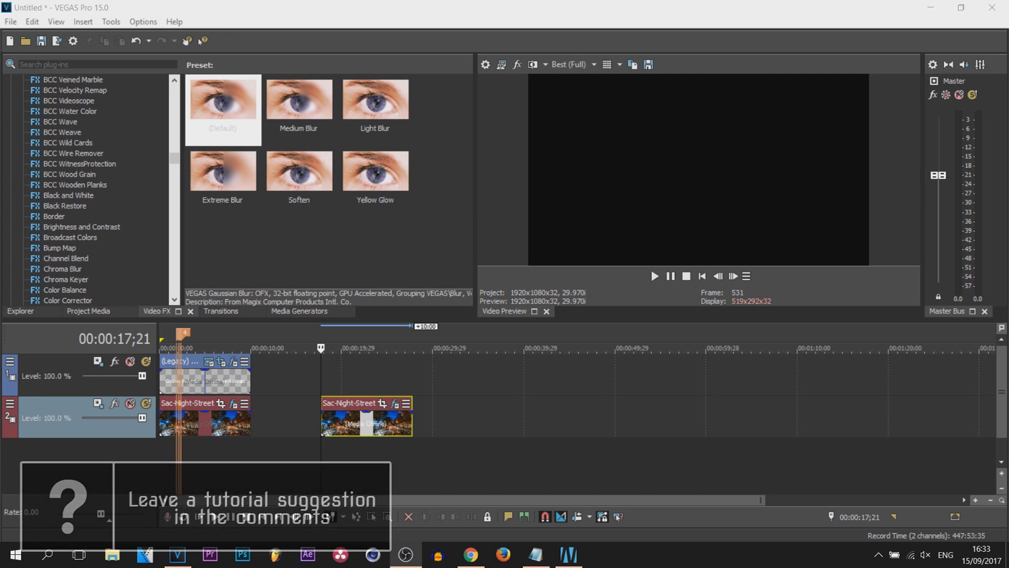
- Drag the Default Text preset onto track 1 above the second street clip and type 'CasualSavage'
scroll(240, 378, "up", 4)
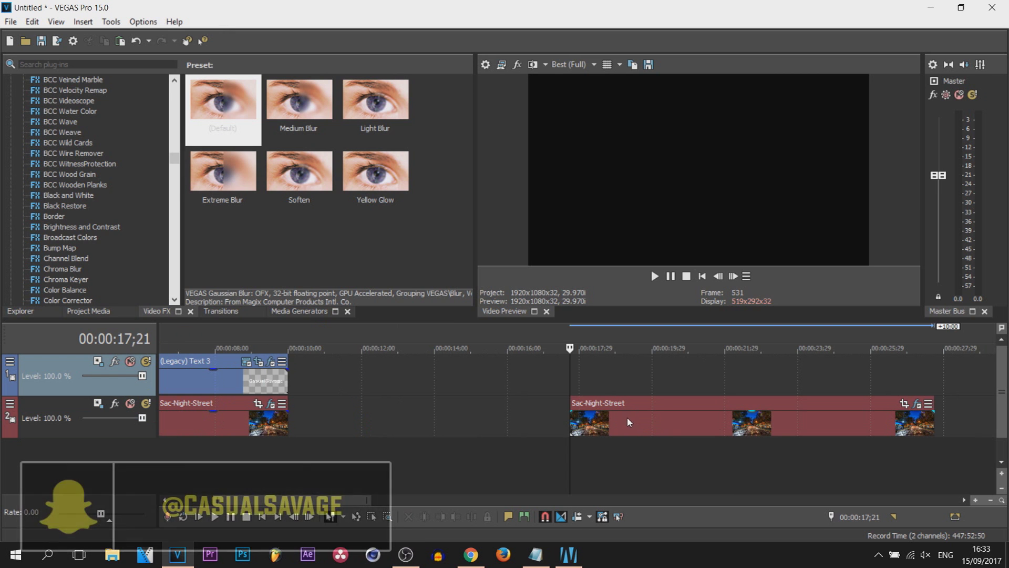
left_click(311, 311)
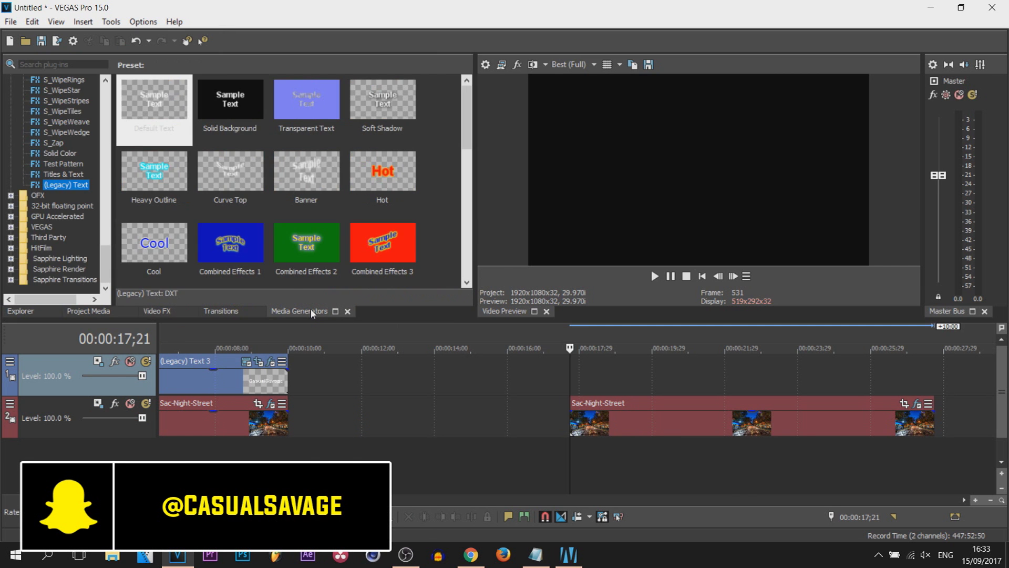
left_click(133, 131)
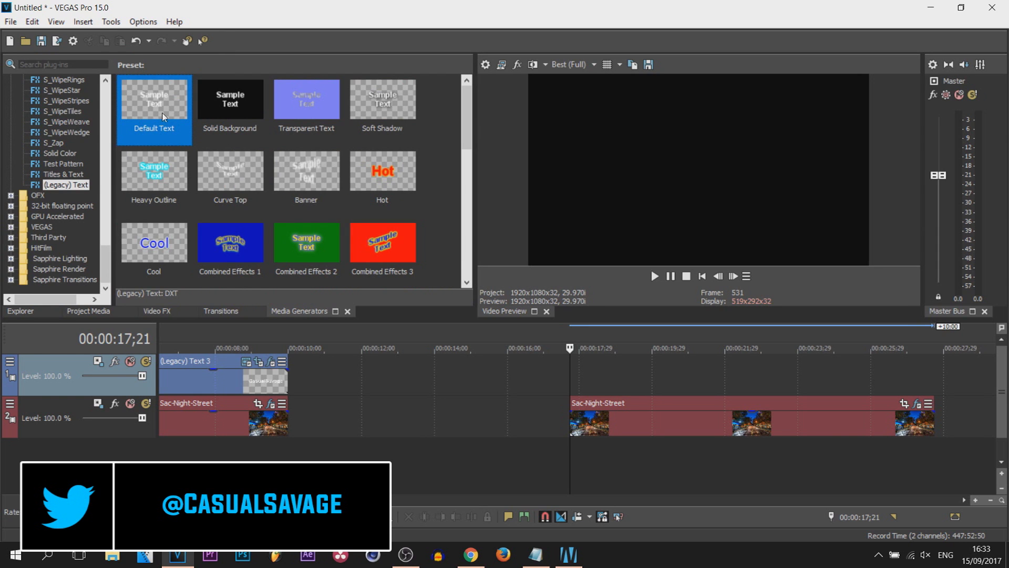
left_click_drag(158, 109, 582, 384)
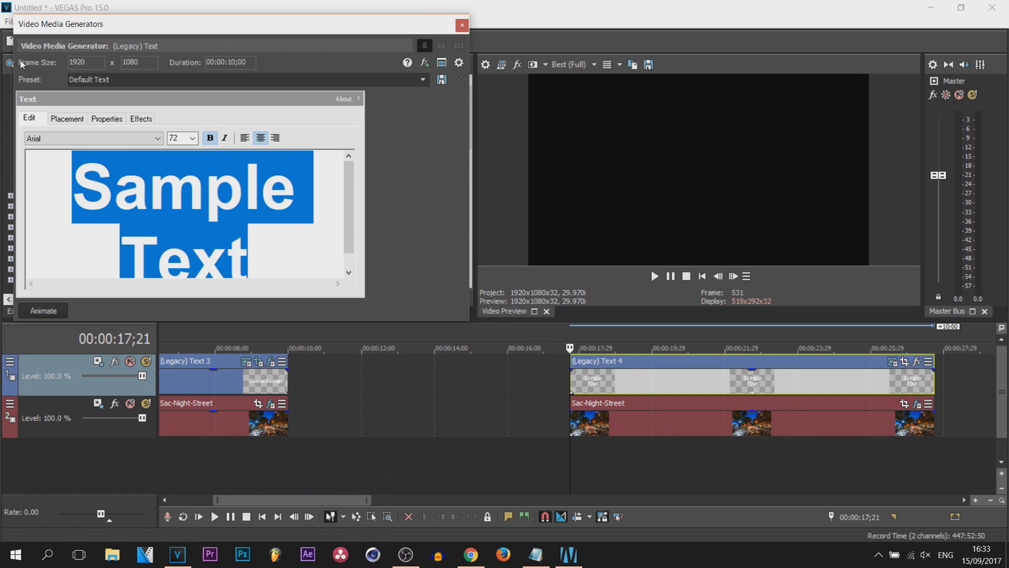
type("CasualSavage")
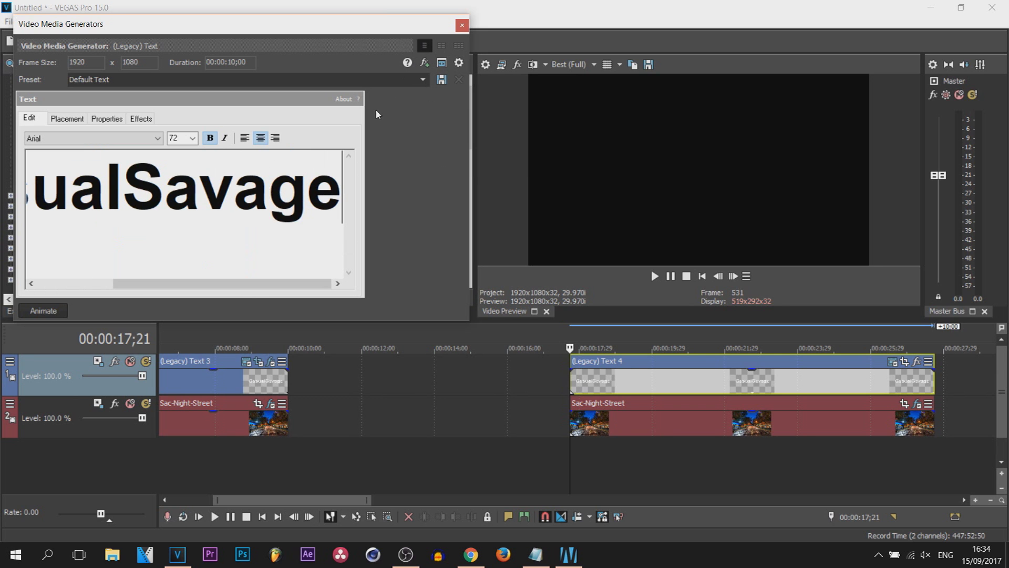
- Review the title's font and outline/shadow settings, then close the generator and park the playhead in the clip
left_click(79, 138)
left_click(143, 125)
left_click(142, 124)
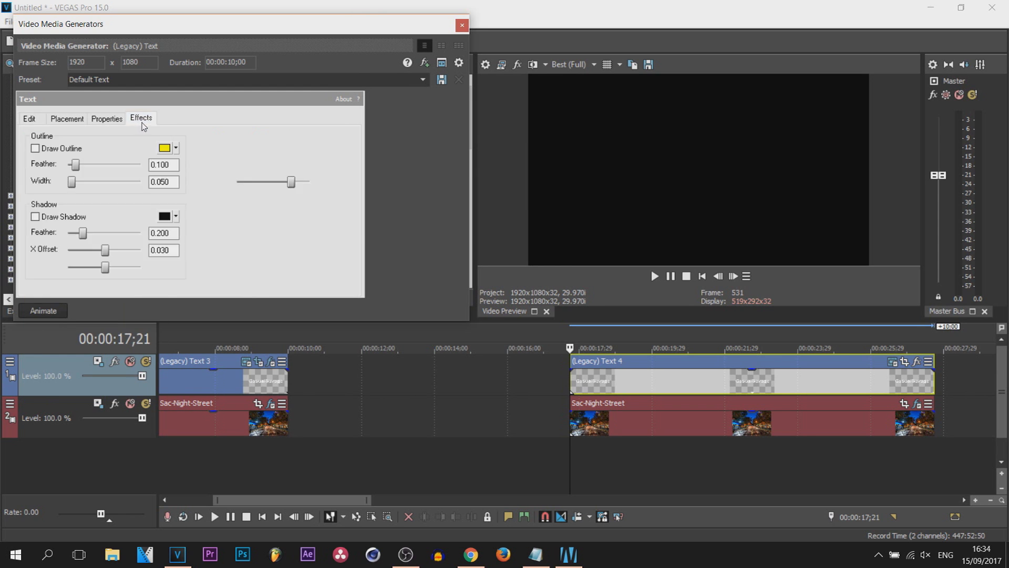
left_click(462, 25)
left_click(579, 390)
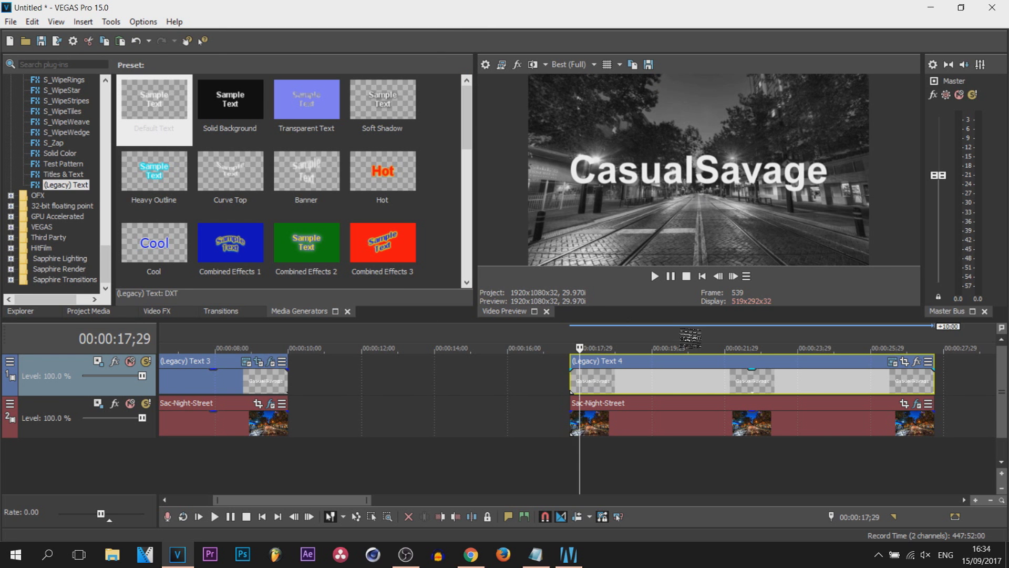
left_click(580, 451)
scroll(579, 451, "up", 3)
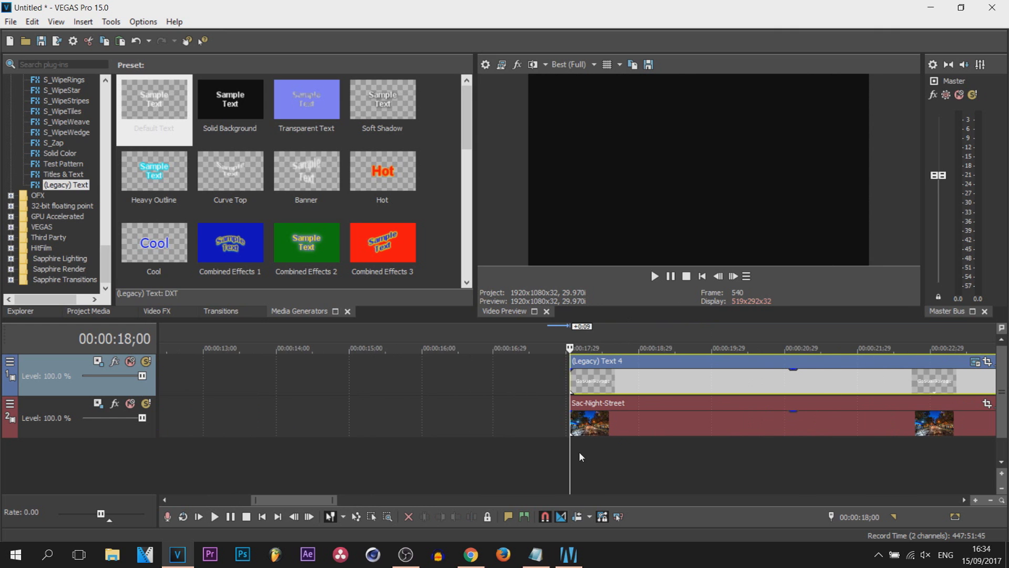
left_click_drag(571, 457, 580, 460)
scroll(580, 461, "down", 4)
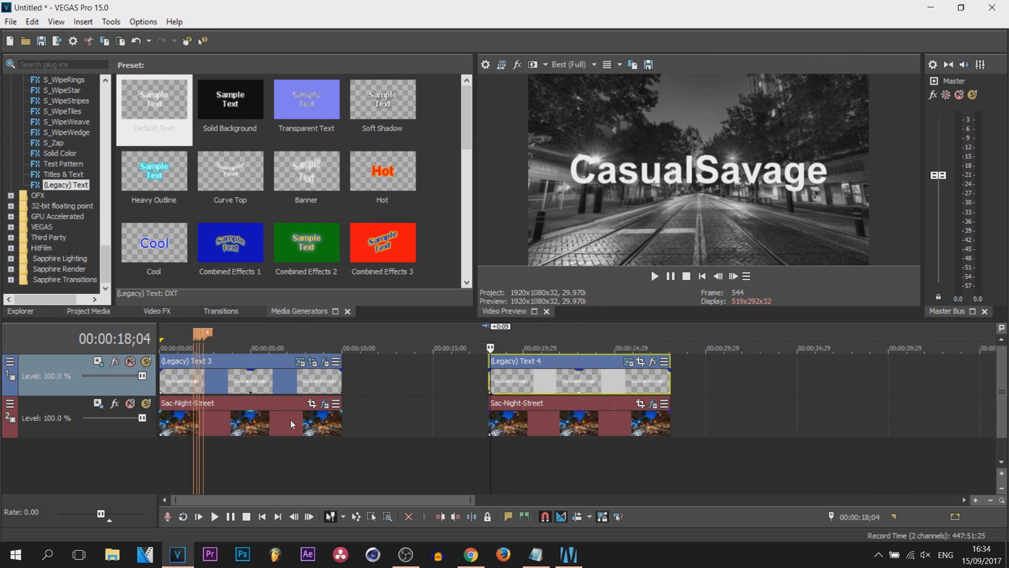
left_click(161, 378)
scroll(160, 378, "up", 4)
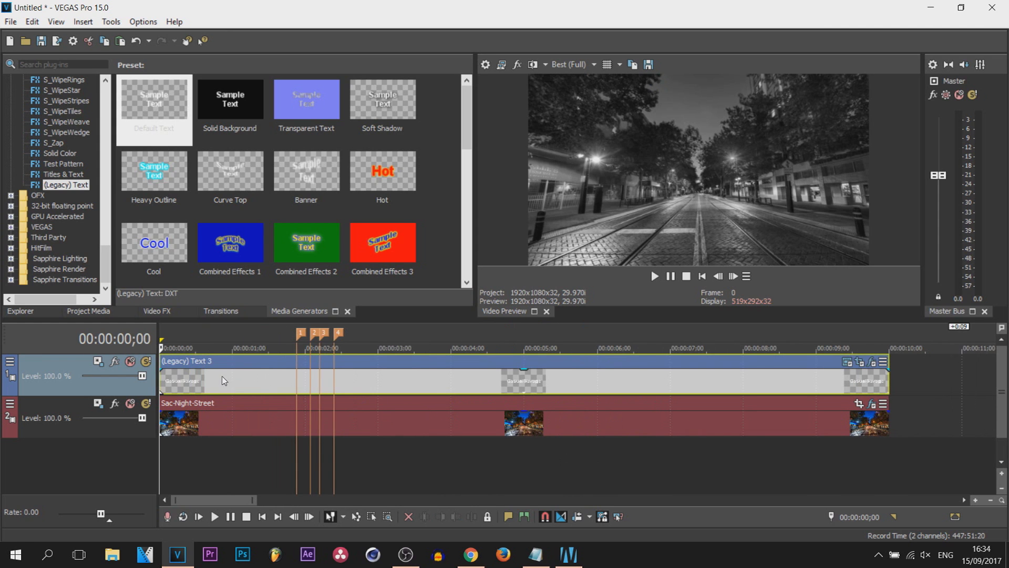
left_click(222, 382)
key("Return")
key("Return")
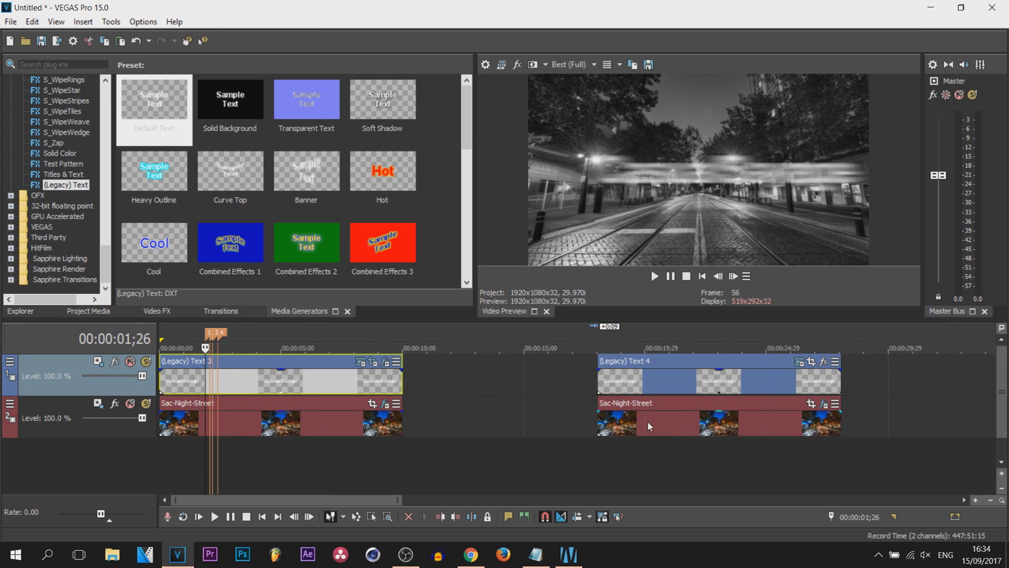
scroll(647, 421, "down", 2)
left_click(592, 394)
scroll(597, 413, "up", 2)
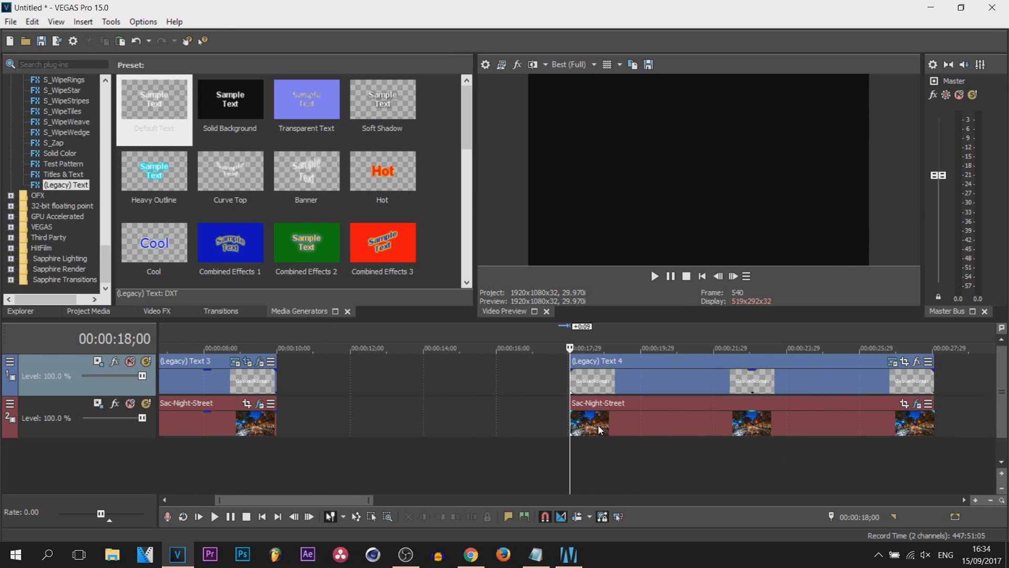
left_click_drag(569, 465, 588, 466)
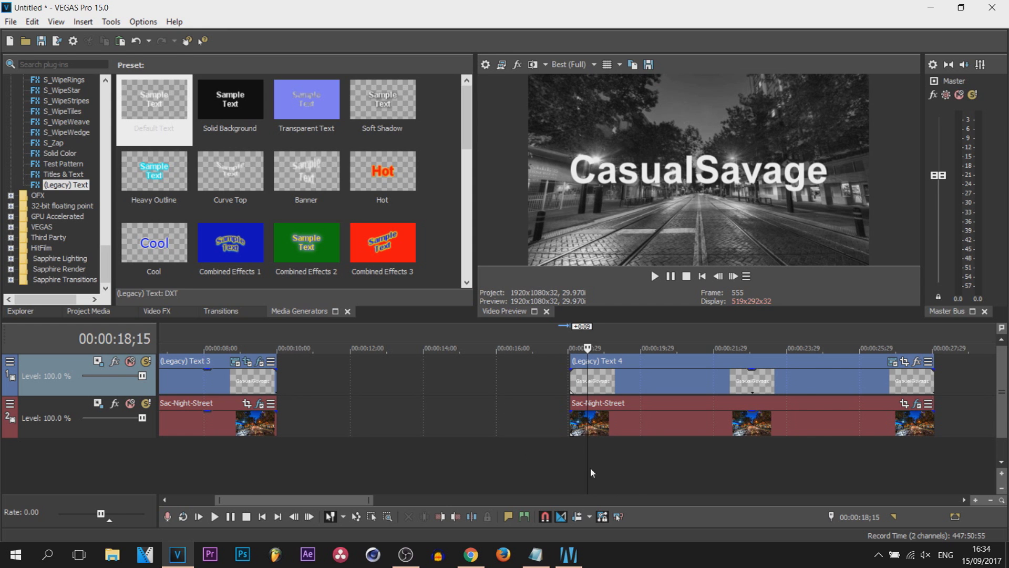
scroll(591, 471, "up", 2)
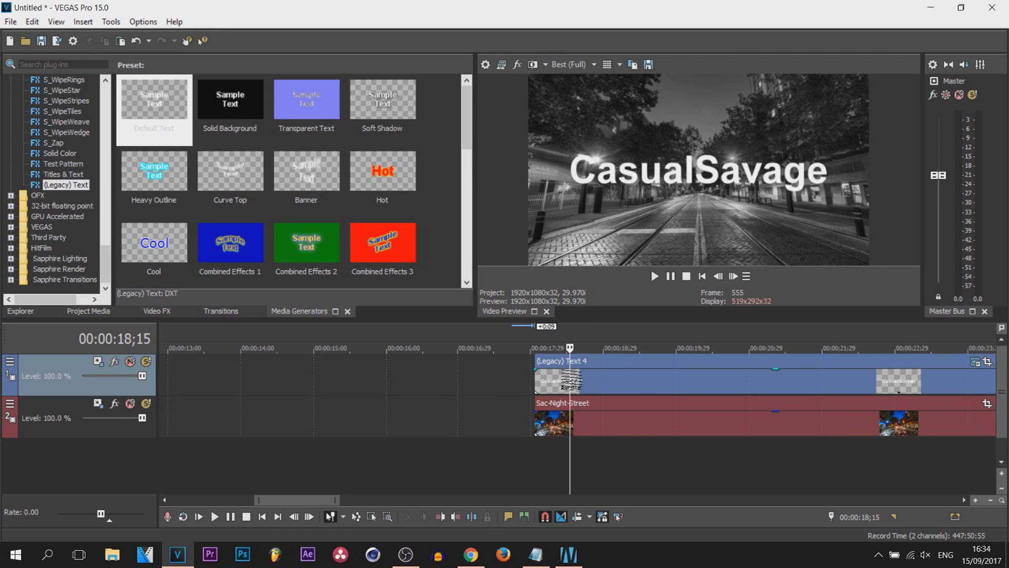
- Select the CasualSavage event, advance six frames, and drop an unnamed marker
double_click(570, 387)
left_click(570, 382)
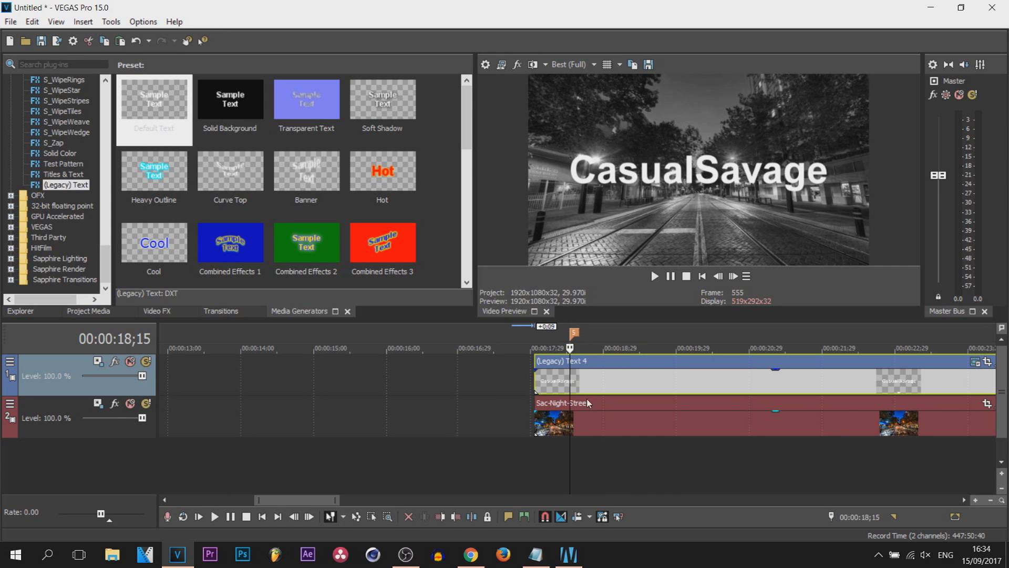
scroll(567, 388, "up", 2)
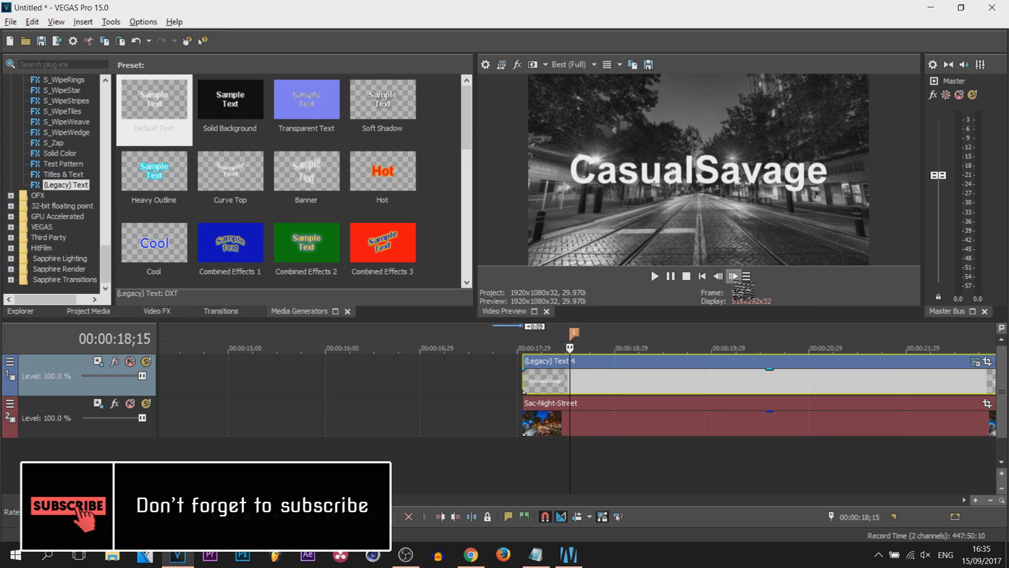
left_click(734, 275)
left_click(734, 276)
left_click(733, 275)
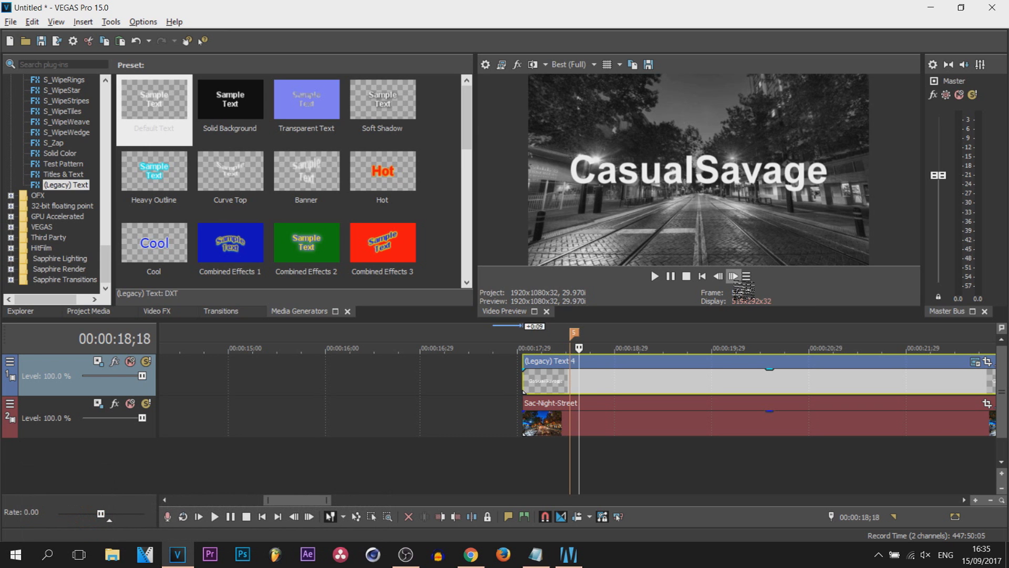
left_click(733, 275)
left_click(733, 275)
left_click(734, 275)
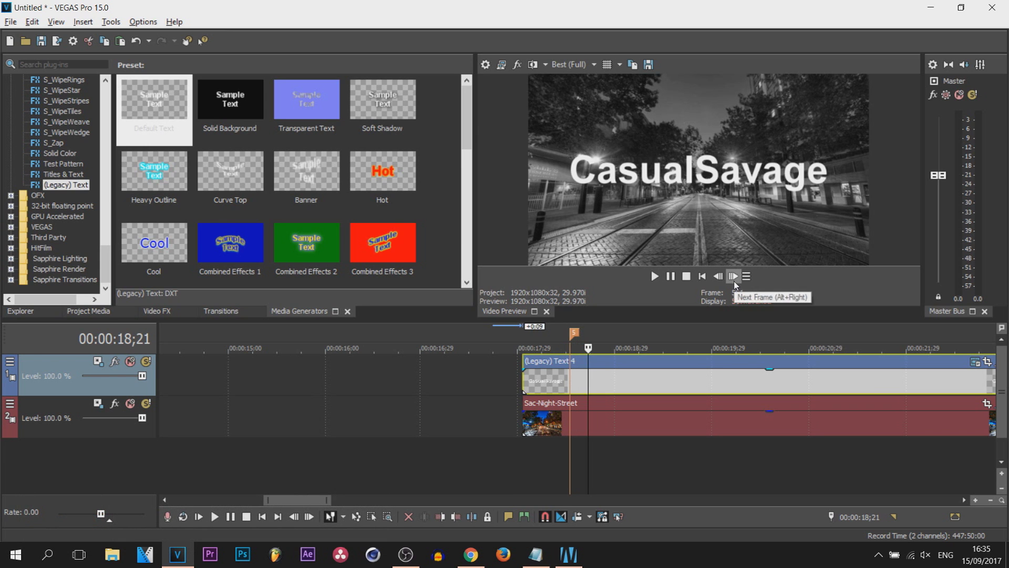
key("m")
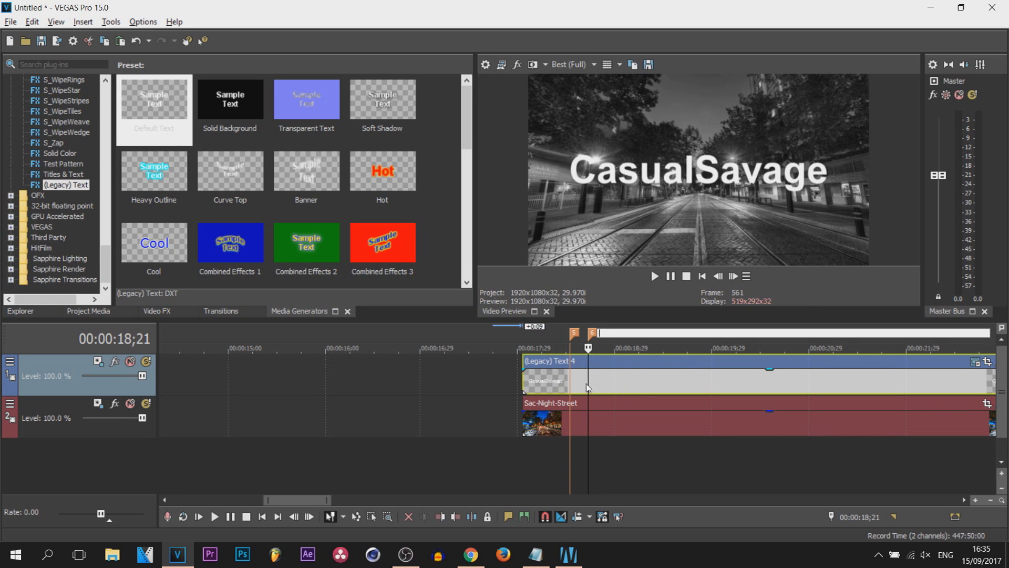
key("Return")
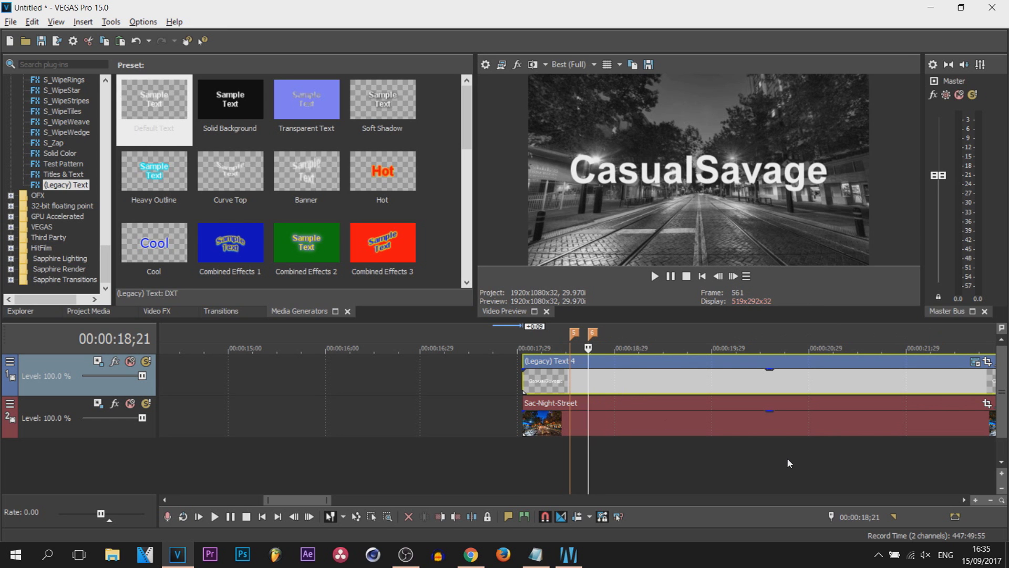
- Step a couple of frames forward and drop another unnamed marker
key("Right")
key("Right")
key("Right")
key("Right")
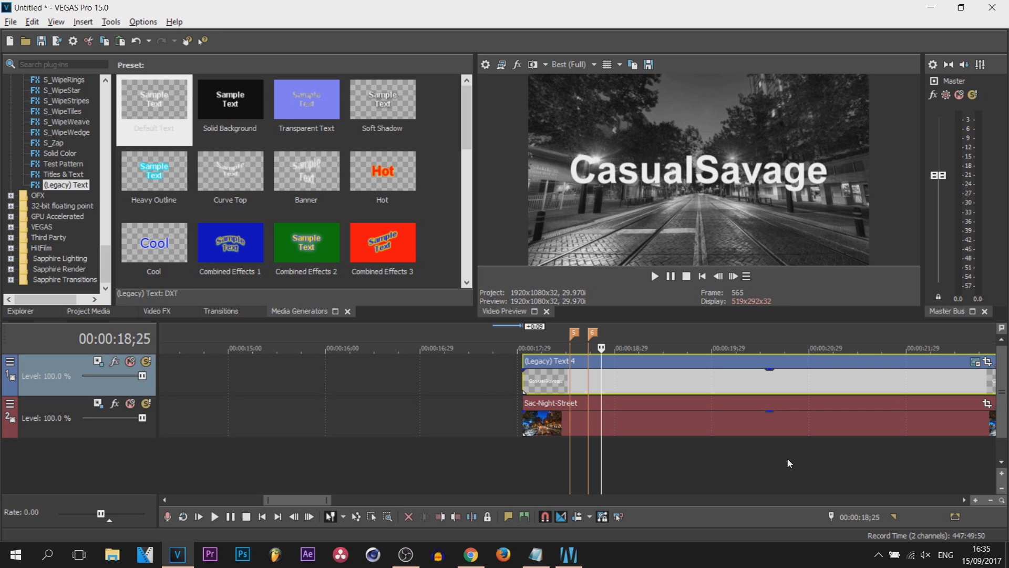
key("Right")
key("Right")
key("m")
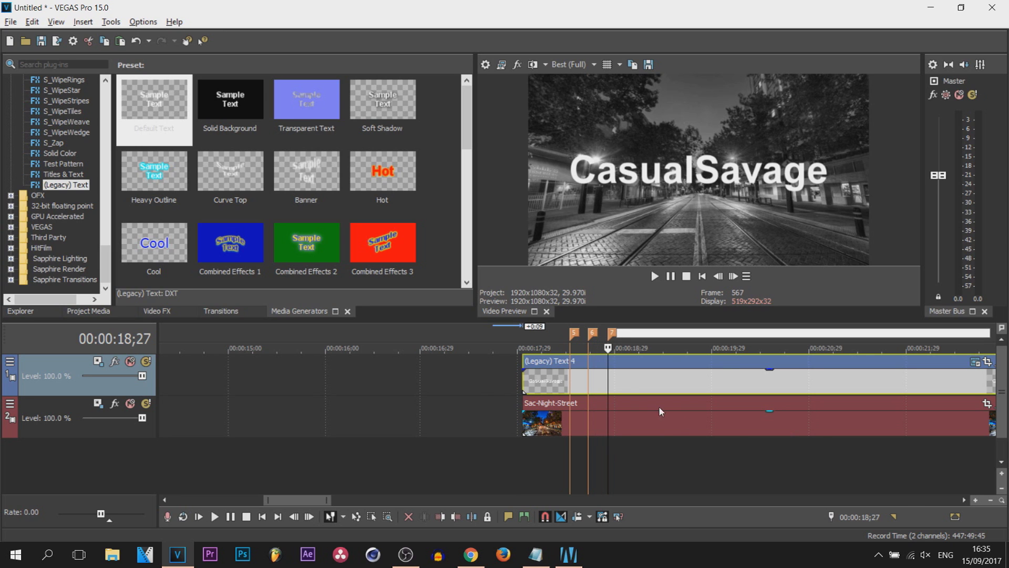
key("Return")
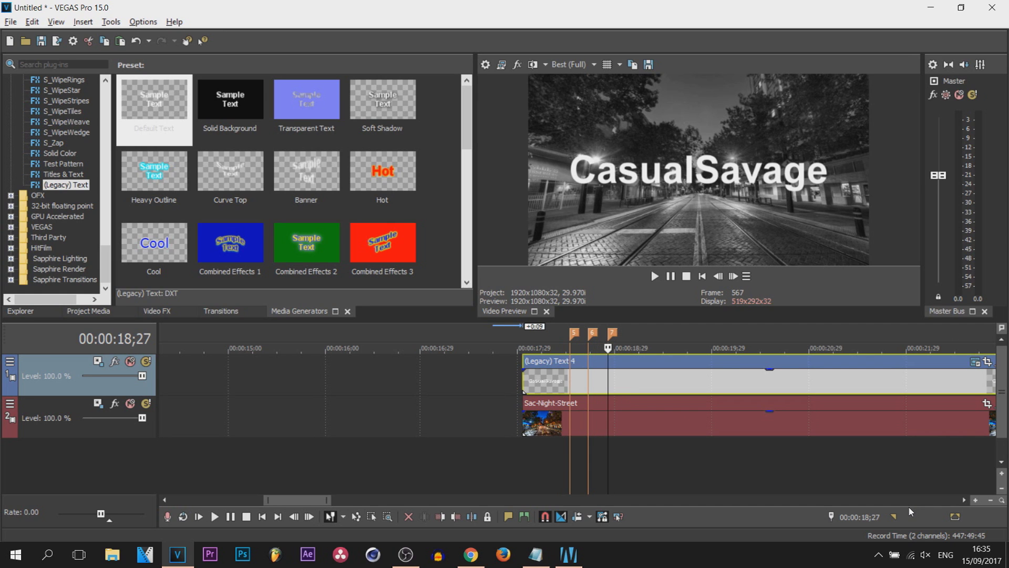
- Step forward again and add marker 8 at 00:00:19;03
key("Right")
key("Right")
key("Right")
key("Right")
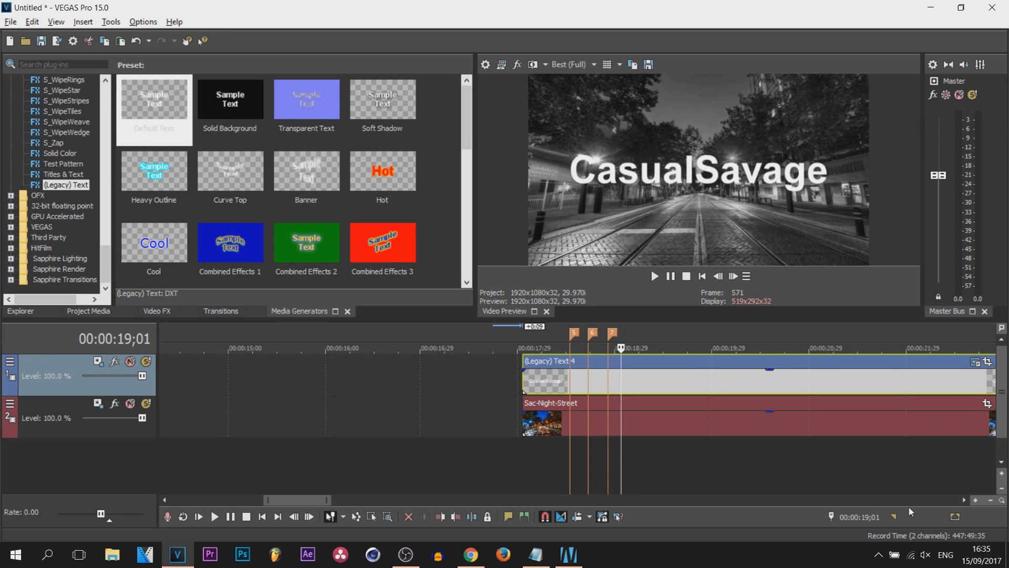
key("Right")
key("Right")
key("m")
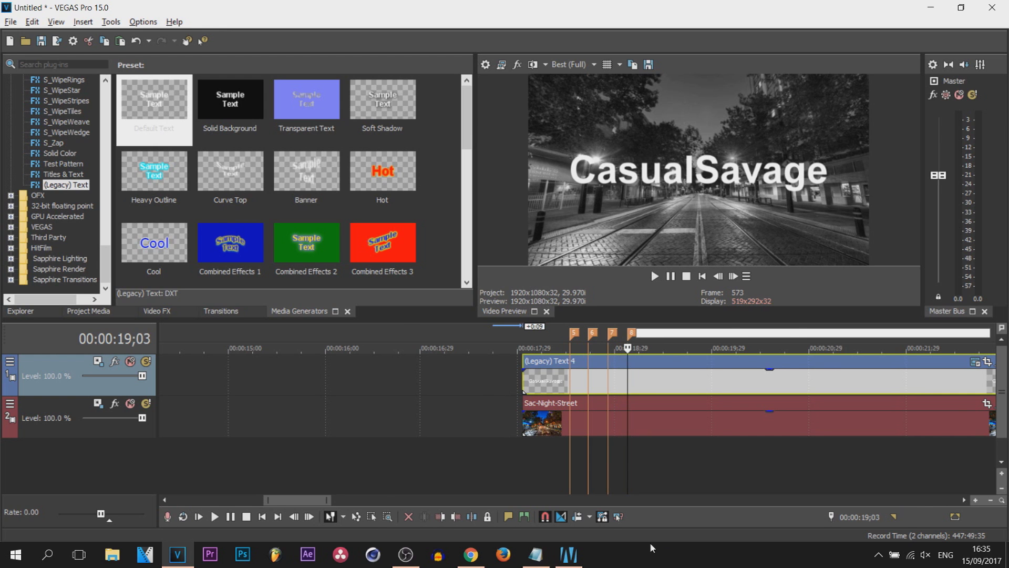
left_click(572, 332)
scroll(570, 331, "up", 5)
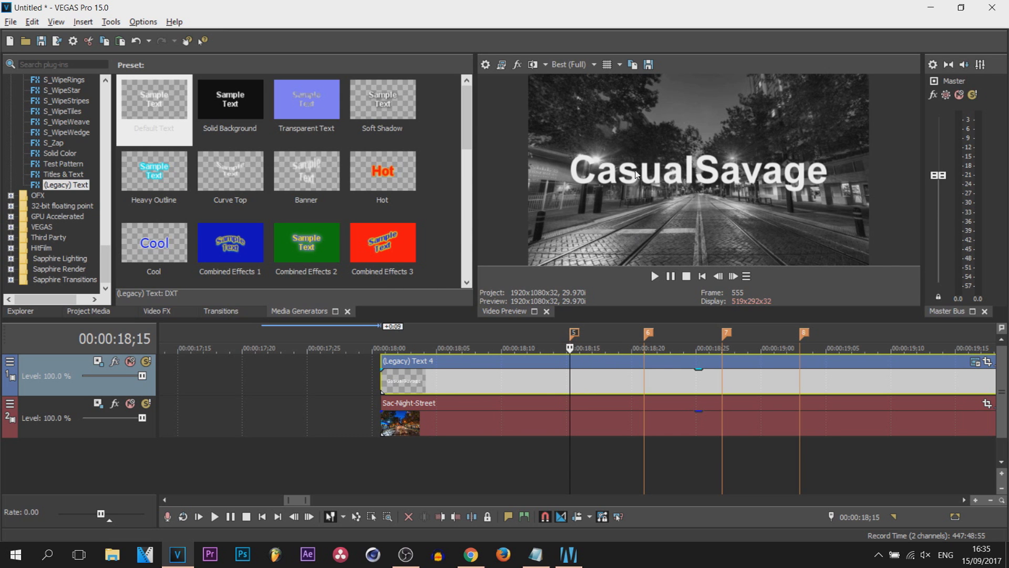
left_click(646, 387)
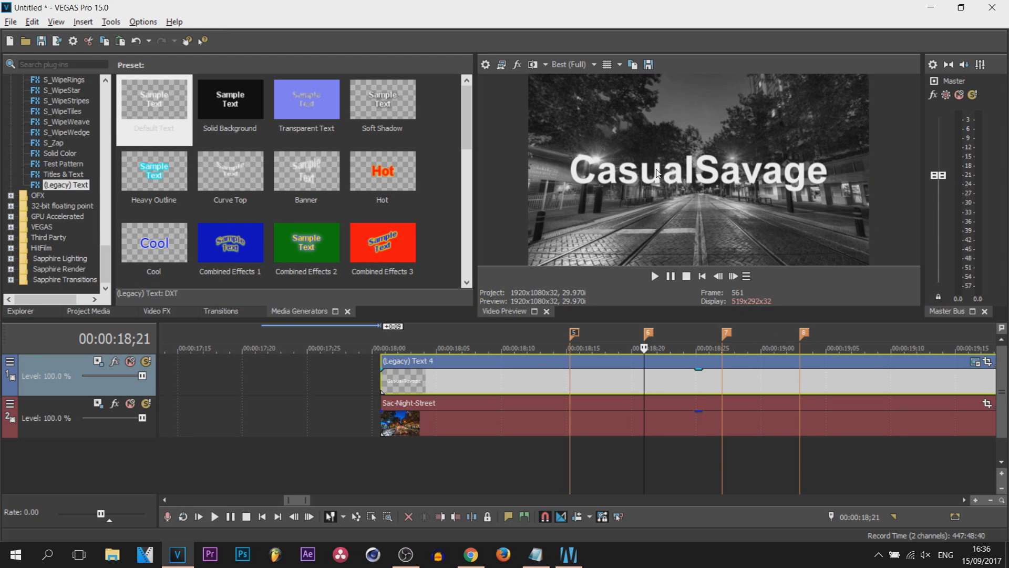
scroll(542, 379, "down", 2)
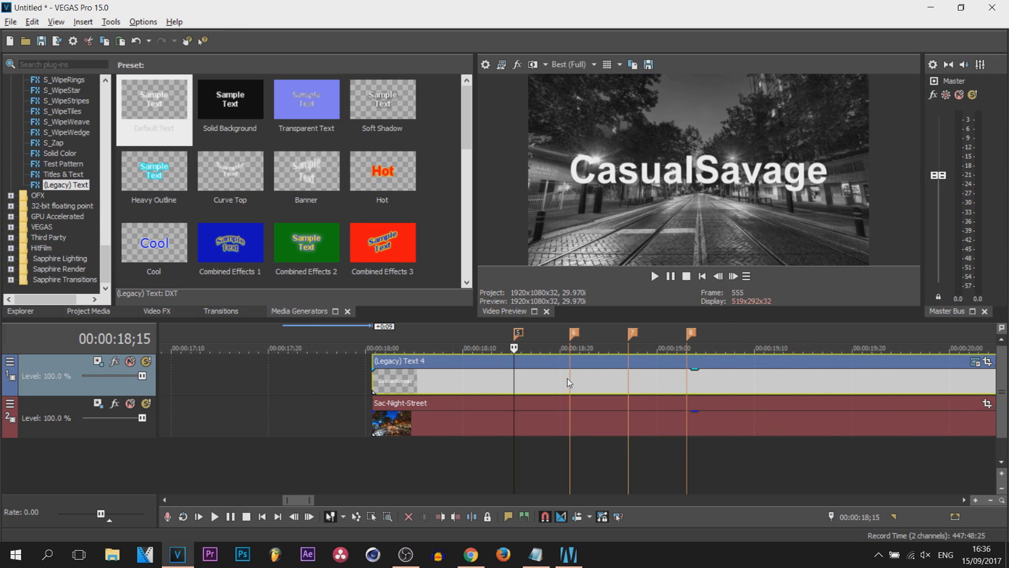
key("space")
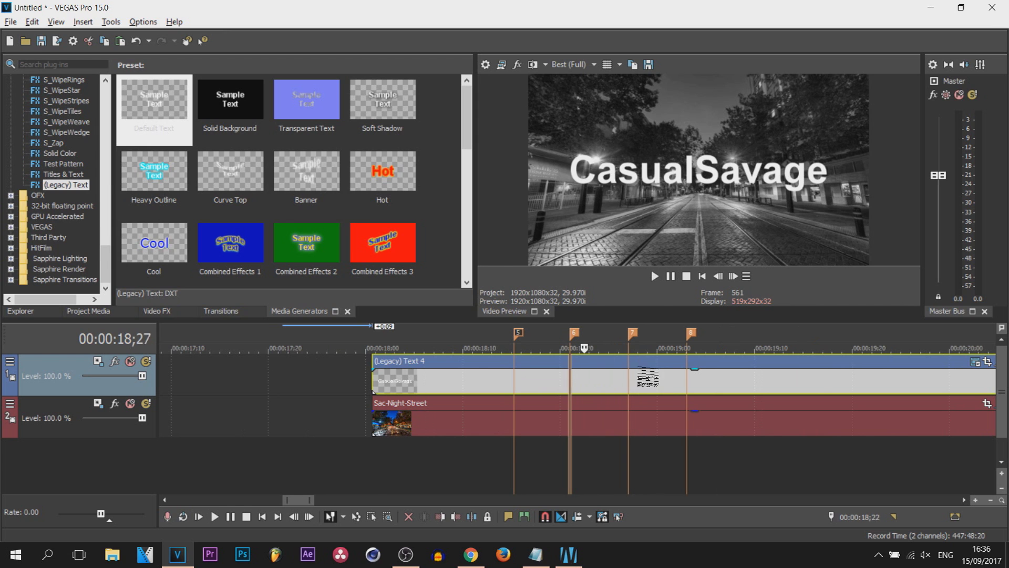
left_click(508, 377)
scroll(519, 376, "down", 5)
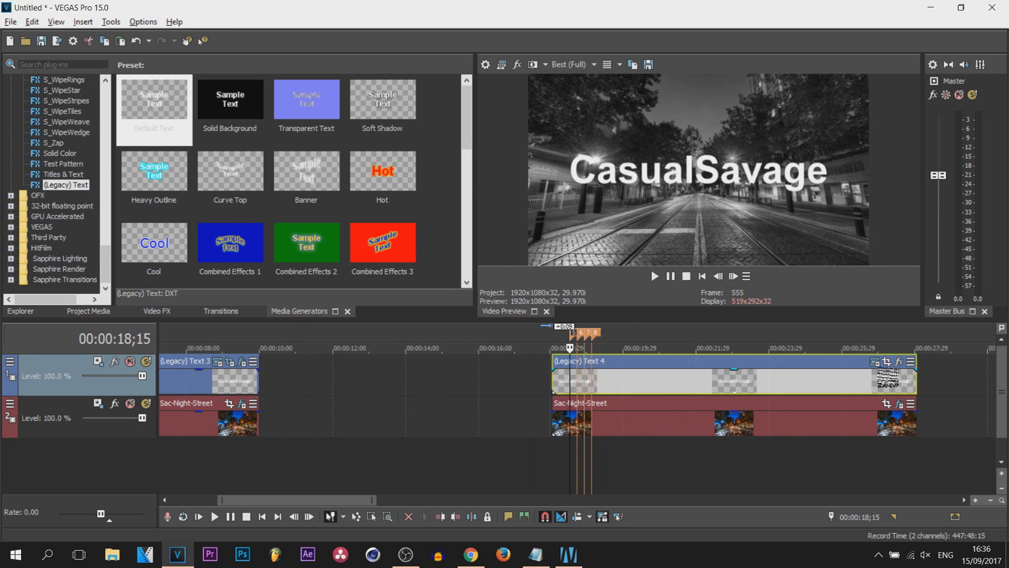
left_click(887, 361)
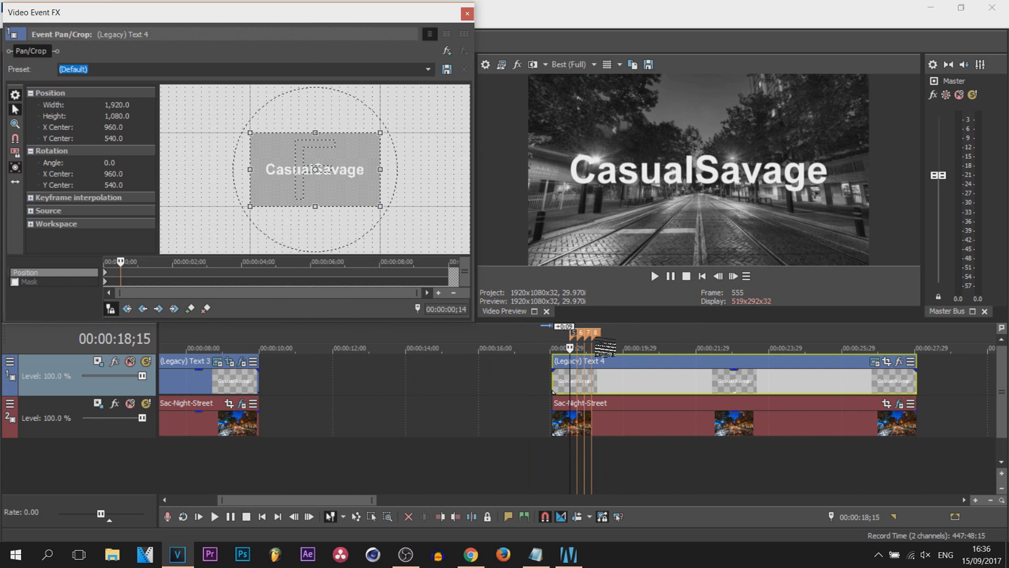
- Turn on Sync Cursor and drag the Pan/Crop frame to shift the title sideways
left_click(116, 310)
left_click_drag(293, 191, 287, 191)
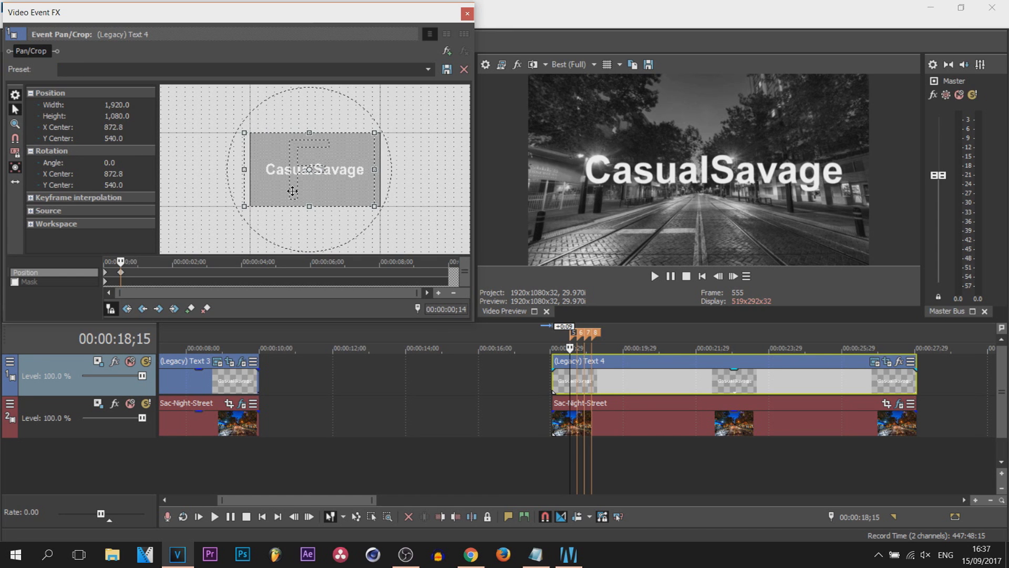
left_click_drag(289, 191, 284, 191)
scroll(589, 424, "up", 2)
scroll(590, 423, "up", 2)
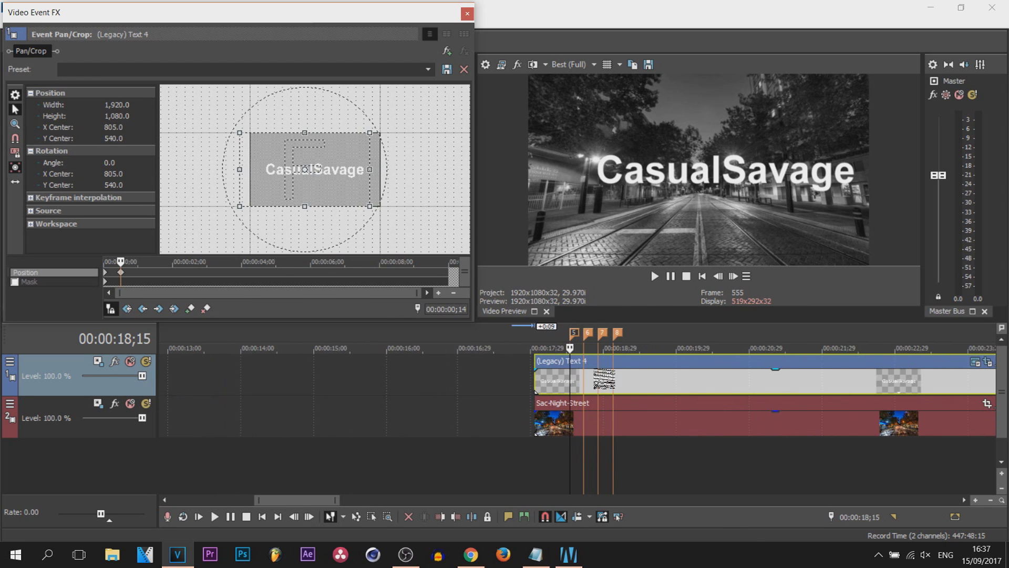
- Reset the title to centre at 18;21, then nudge it slightly off-centre at 18;27
left_click(584, 378)
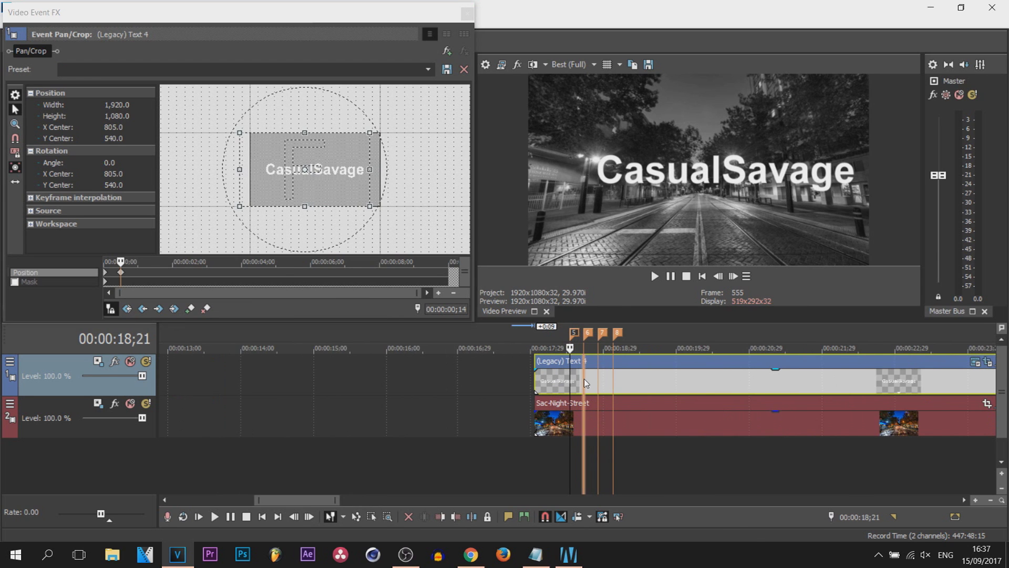
right_click(327, 169)
left_click(355, 179)
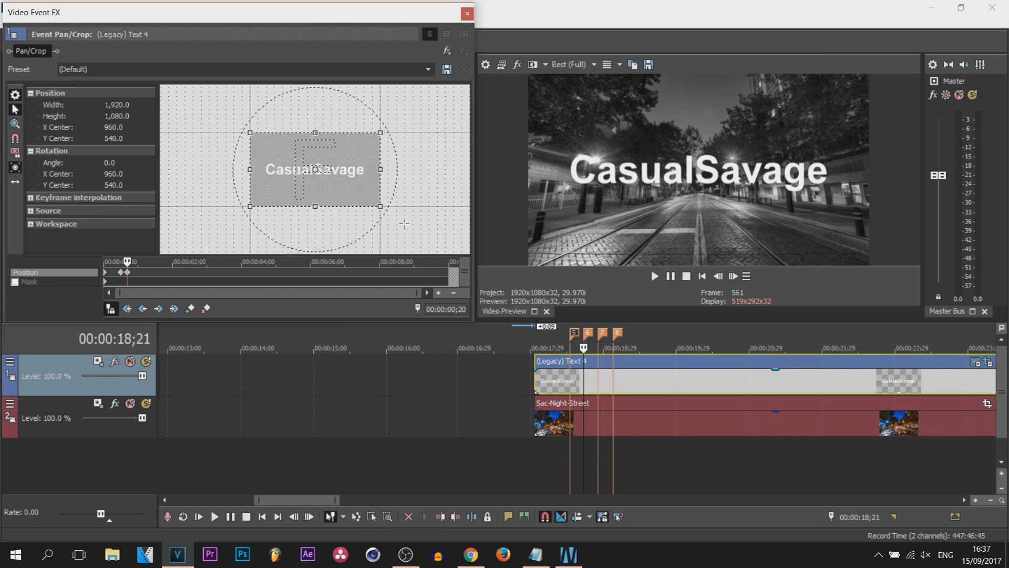
left_click(598, 384)
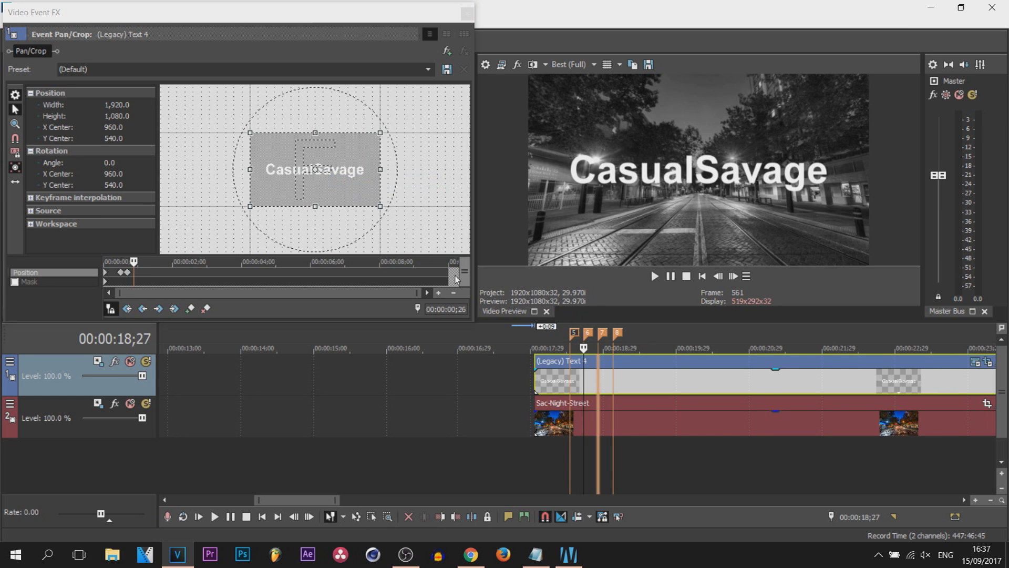
left_click(326, 192)
left_click_drag(320, 193, 318, 192)
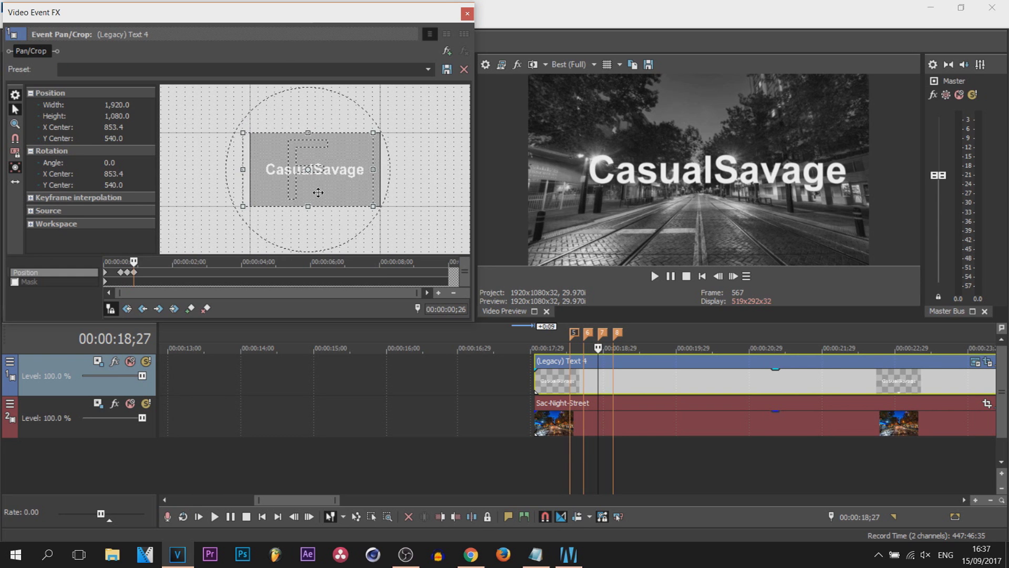
- Reset to centre at 19;03, then at 18;03 slide the title off-frame to X center 3,004.2
left_click(613, 381)
right_click(326, 180)
left_click(350, 194)
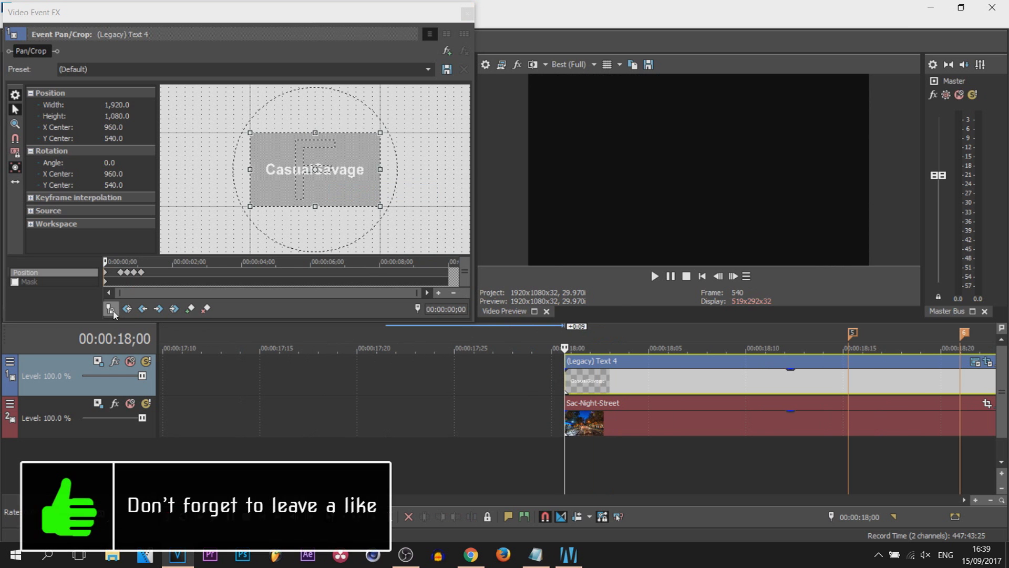
left_click(112, 312)
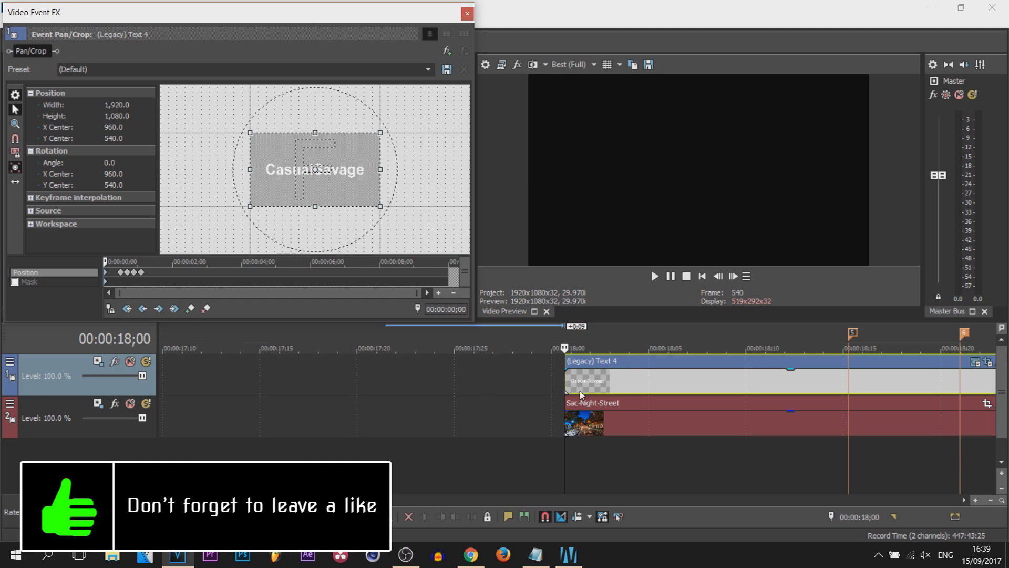
left_click(612, 387)
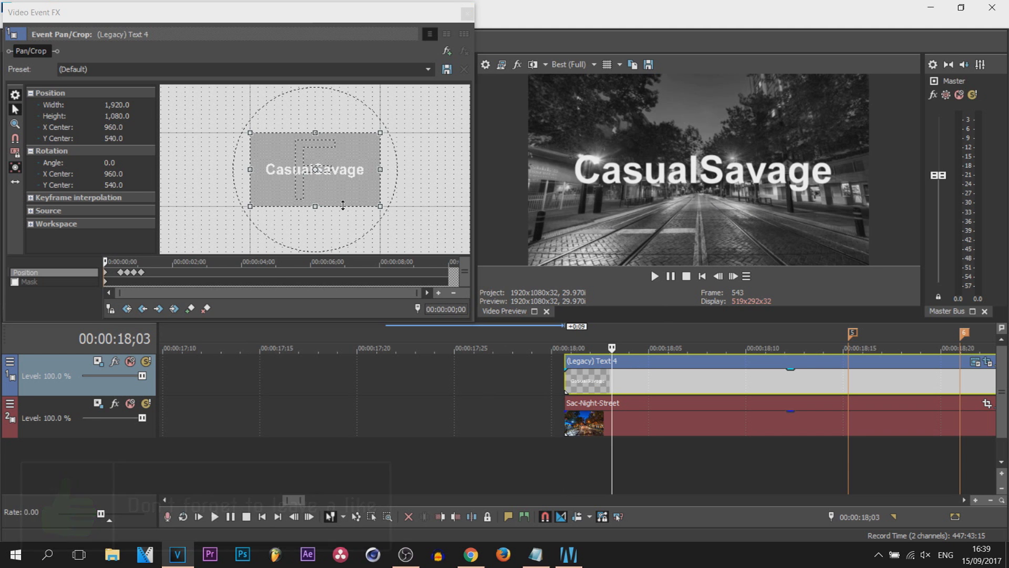
left_click(283, 196)
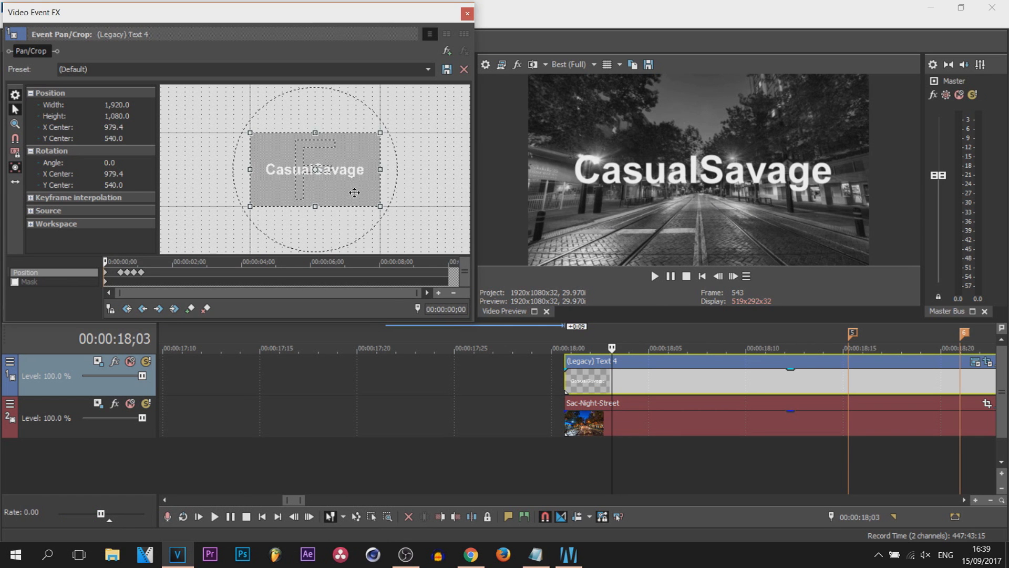
left_click_drag(354, 193, 421, 202)
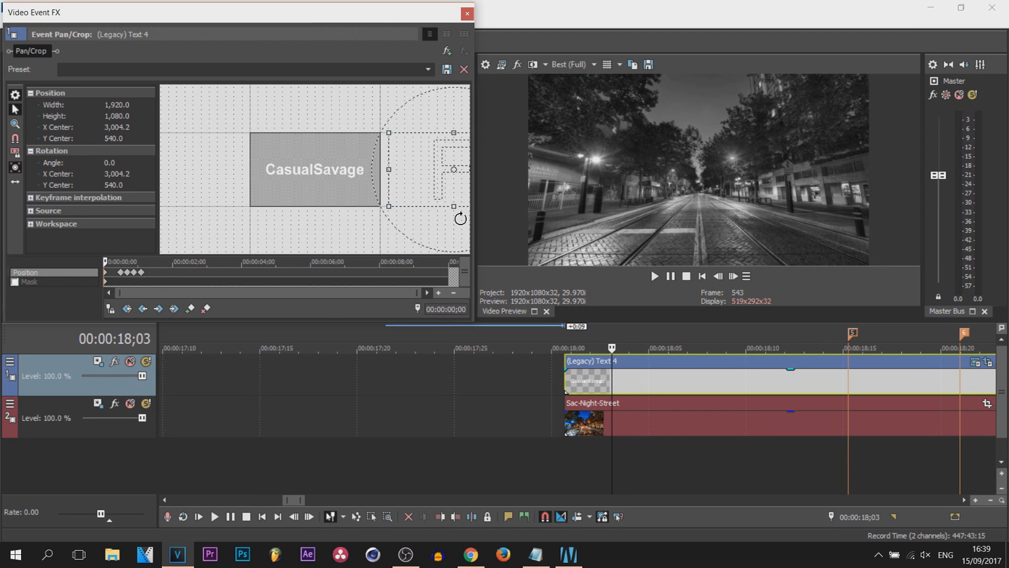
left_click(467, 14)
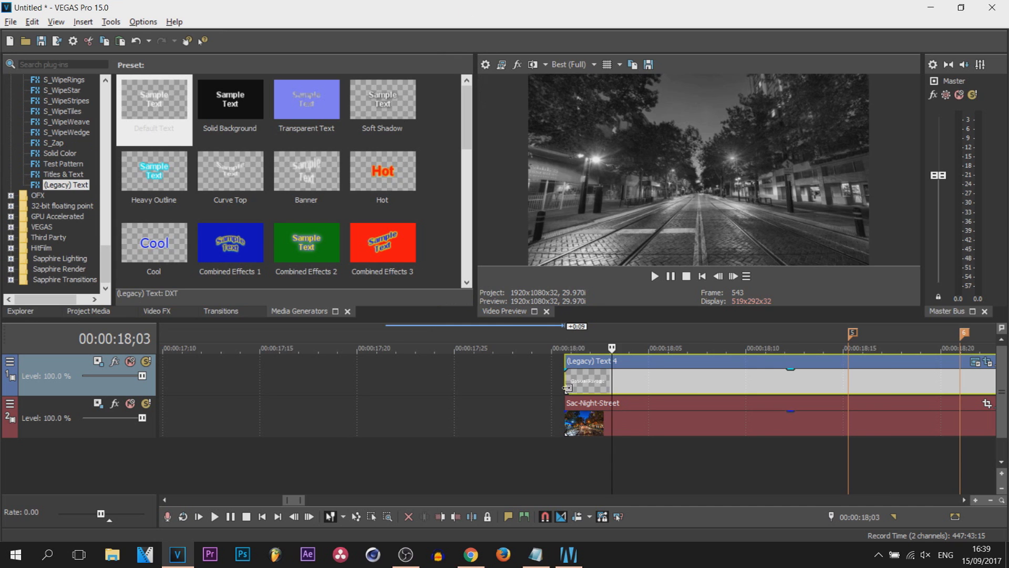
- Play back the slide-in from 18;10, stop at 18;15, and bring up the Video FX list
scroll(696, 402, "down", 2)
scroll(696, 403, "down", 2)
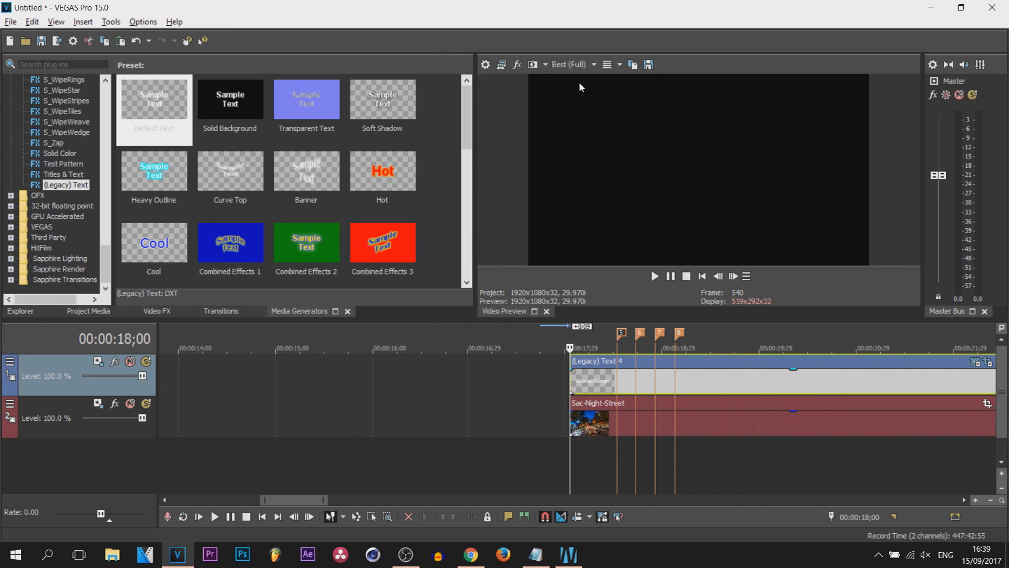
key("space")
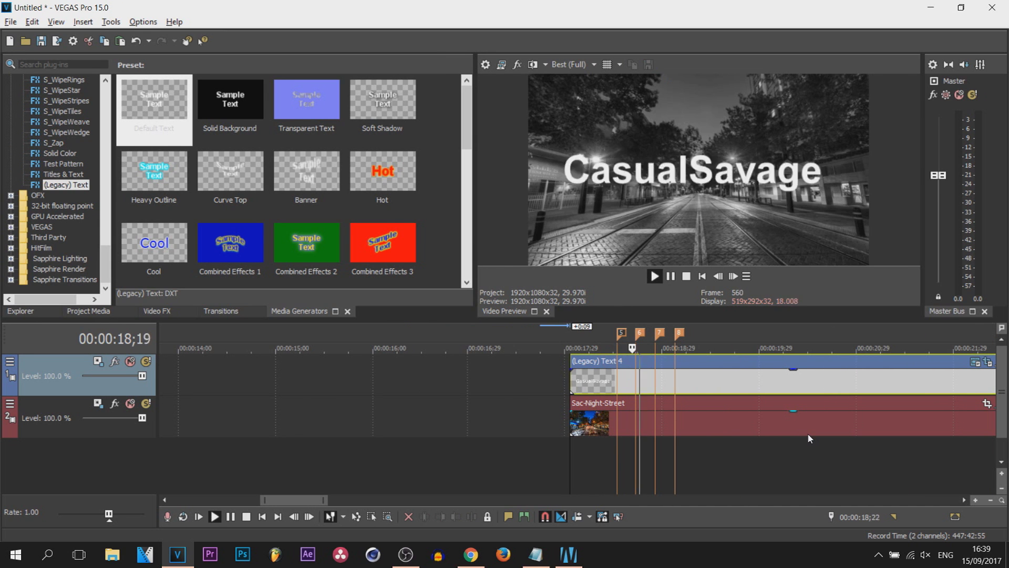
key("space")
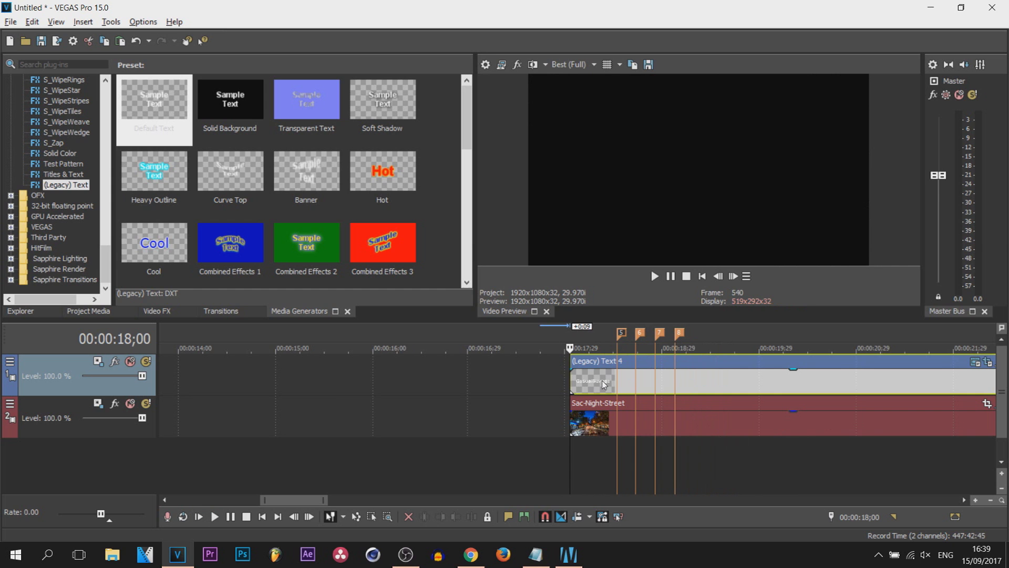
left_click(604, 384)
key("space")
key("space")
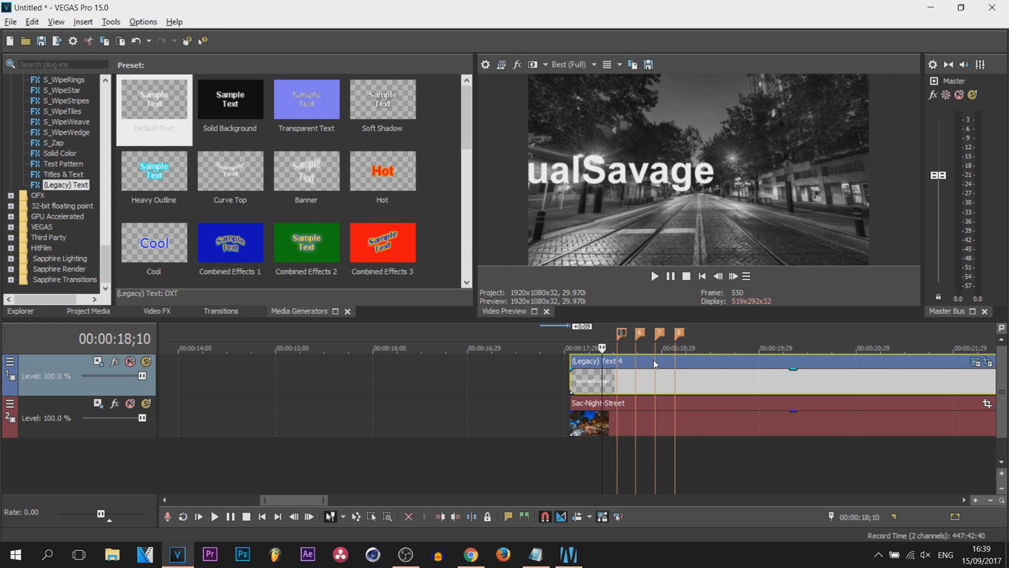
left_click(616, 385)
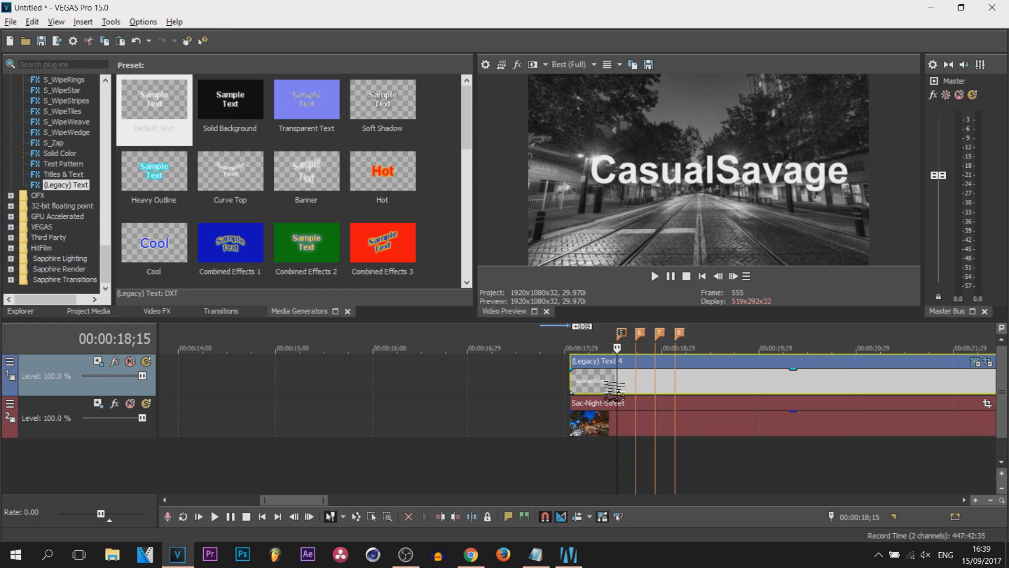
left_click(162, 315)
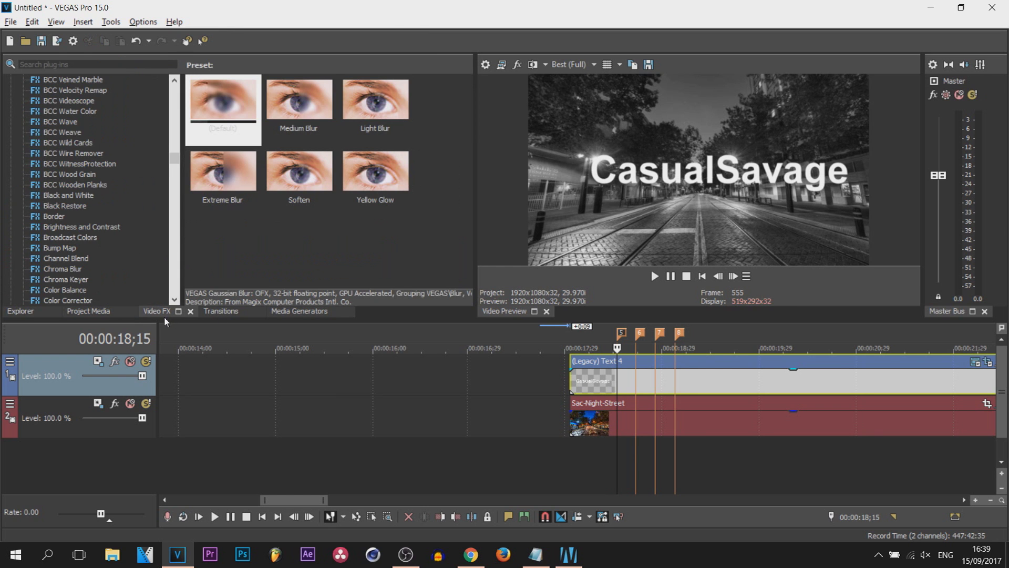
- Apply Gaussian Blur (Default) to the title, set Vertical range to 0, and animate Horizontal range
scroll(137, 265, "down", 7)
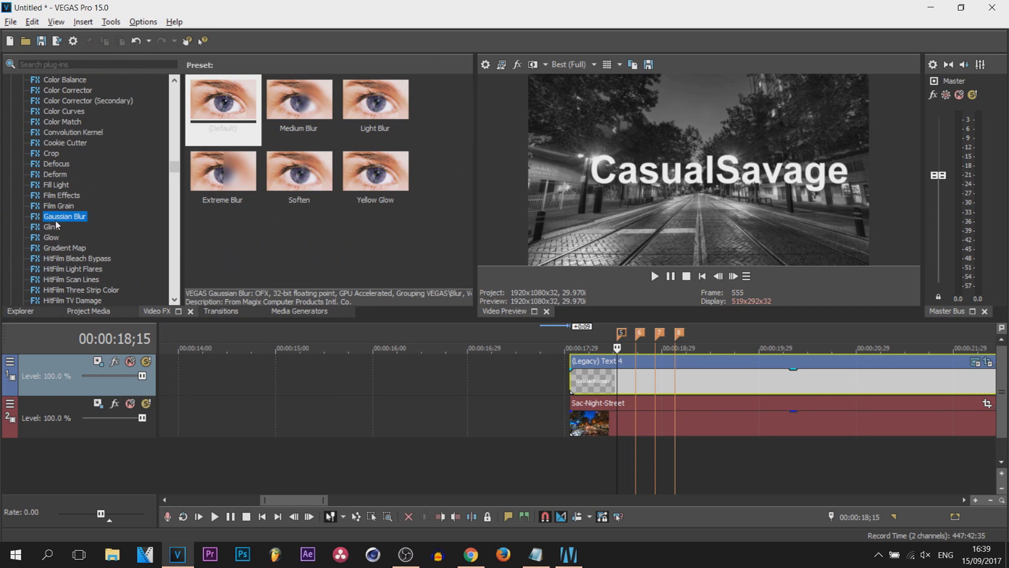
left_click_drag(223, 102, 606, 382)
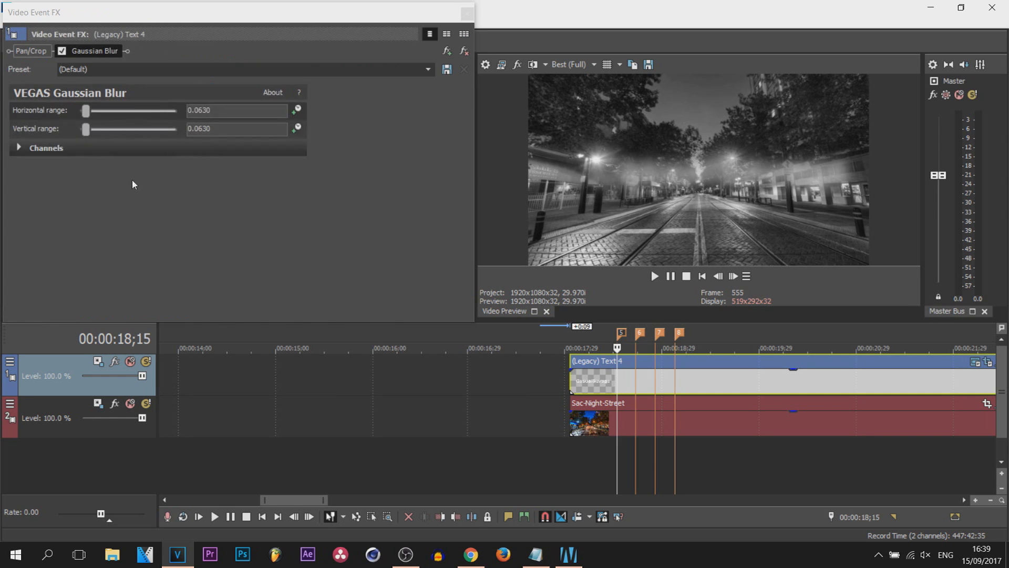
left_click_drag(87, 133, 2, 126)
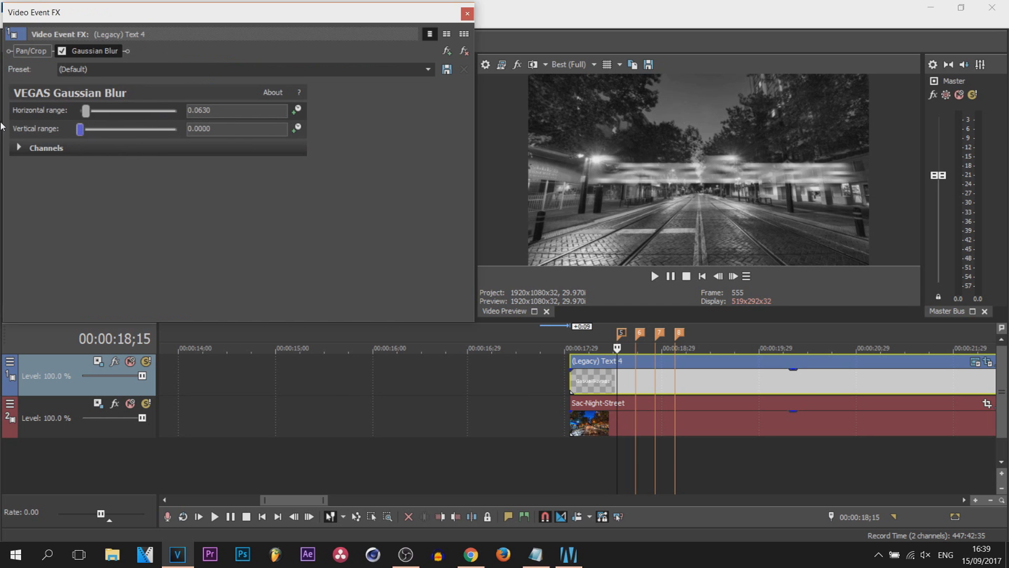
left_click(657, 173)
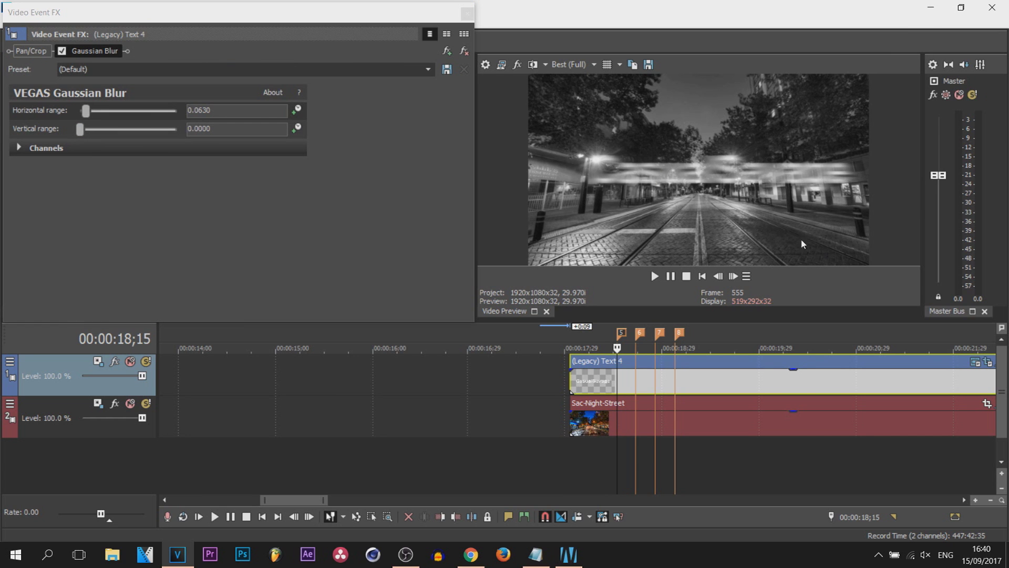
left_click(297, 110)
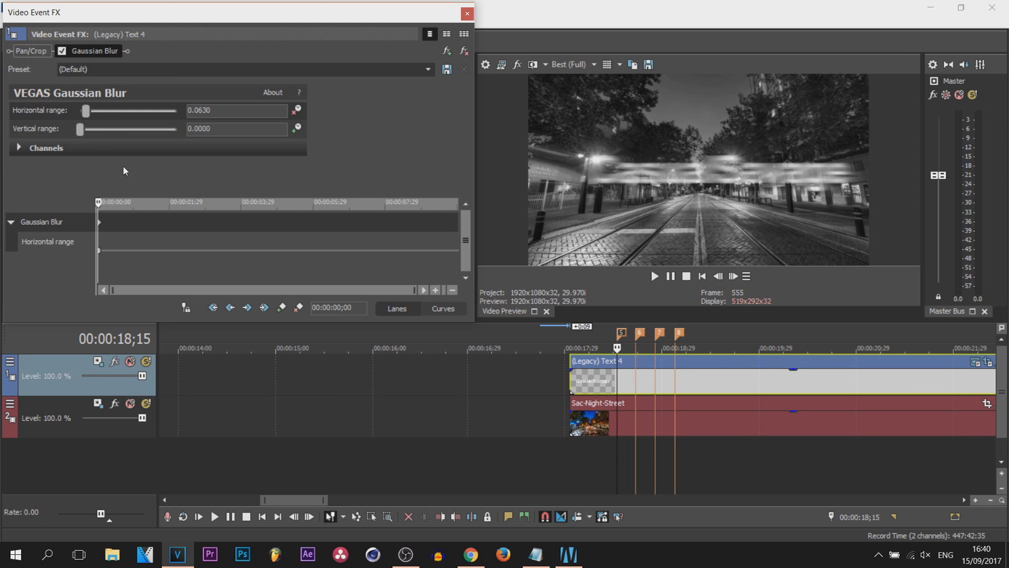
- Key horizontal blur at 0.0748, 0, 0.0544 and 0 across the bounces, starting at 0.1020
left_click(186, 308)
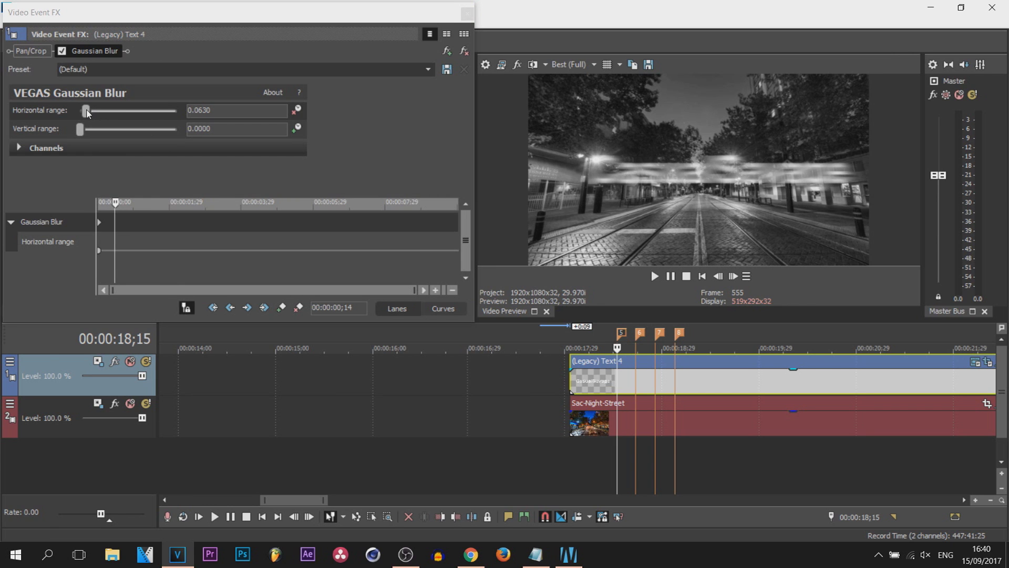
left_click_drag(87, 112, 88, 113)
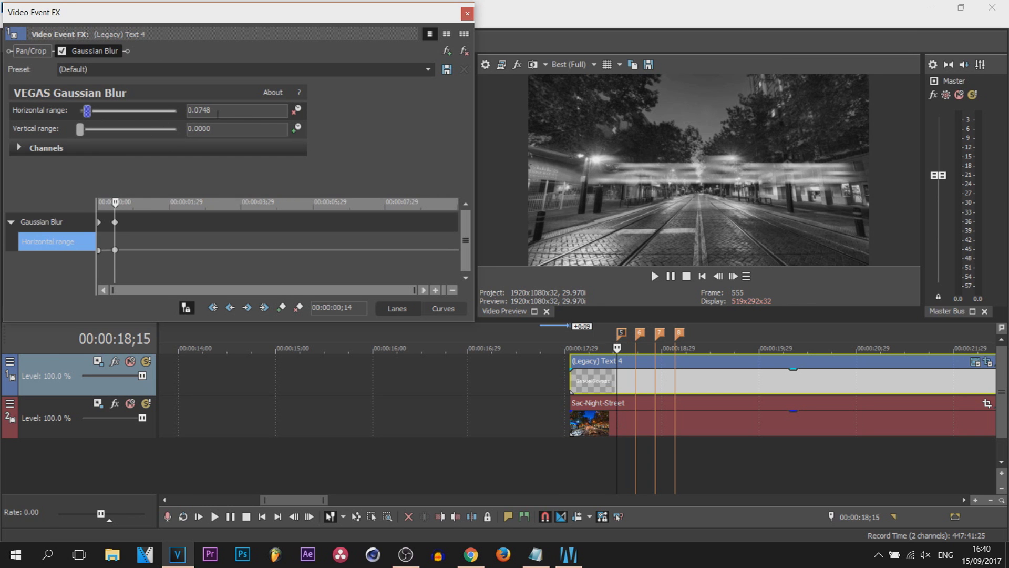
left_click(641, 380)
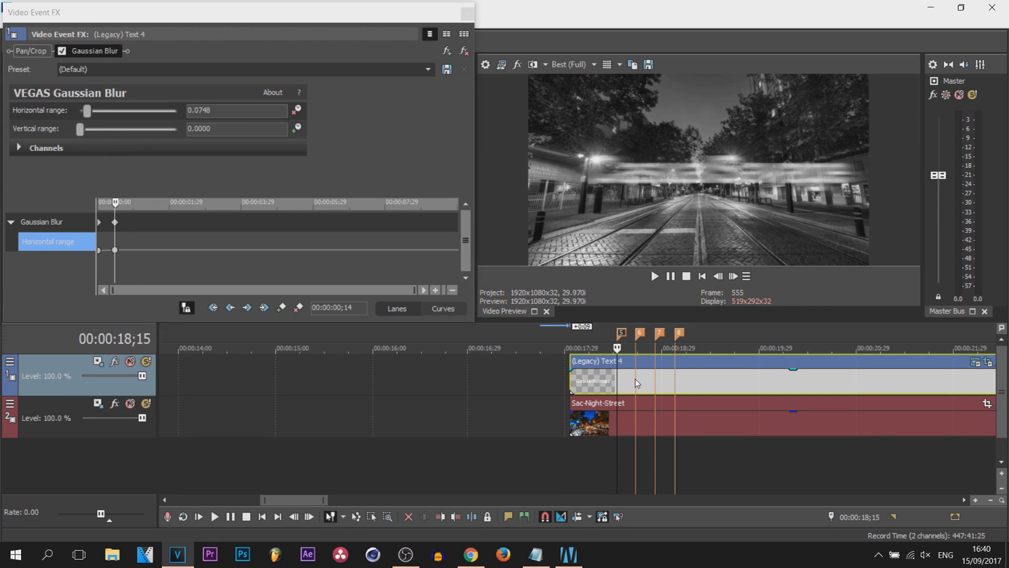
left_click_drag(88, 115, 79, 113)
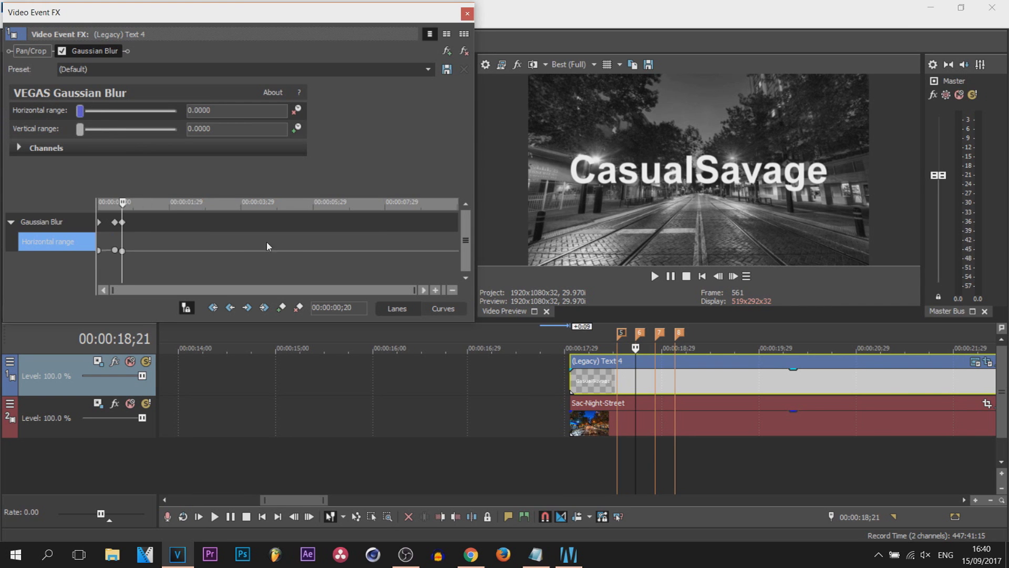
left_click(655, 379)
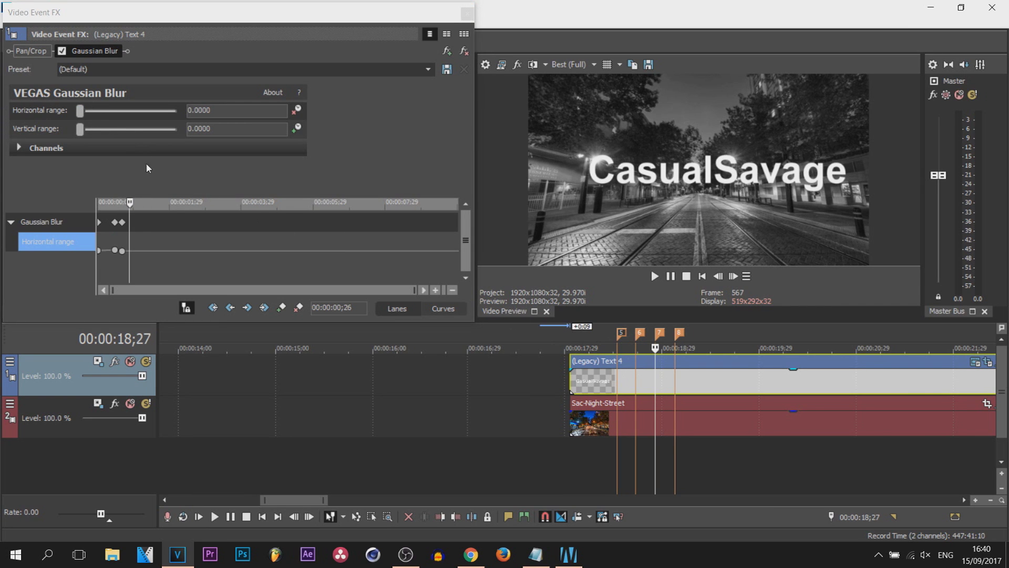
left_click_drag(82, 114, 87, 115)
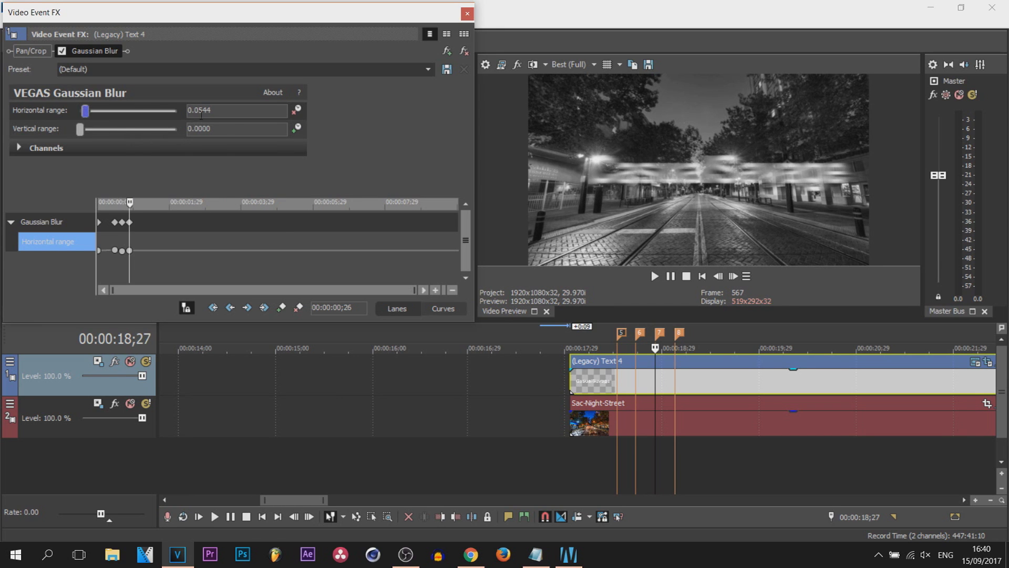
left_click(675, 379)
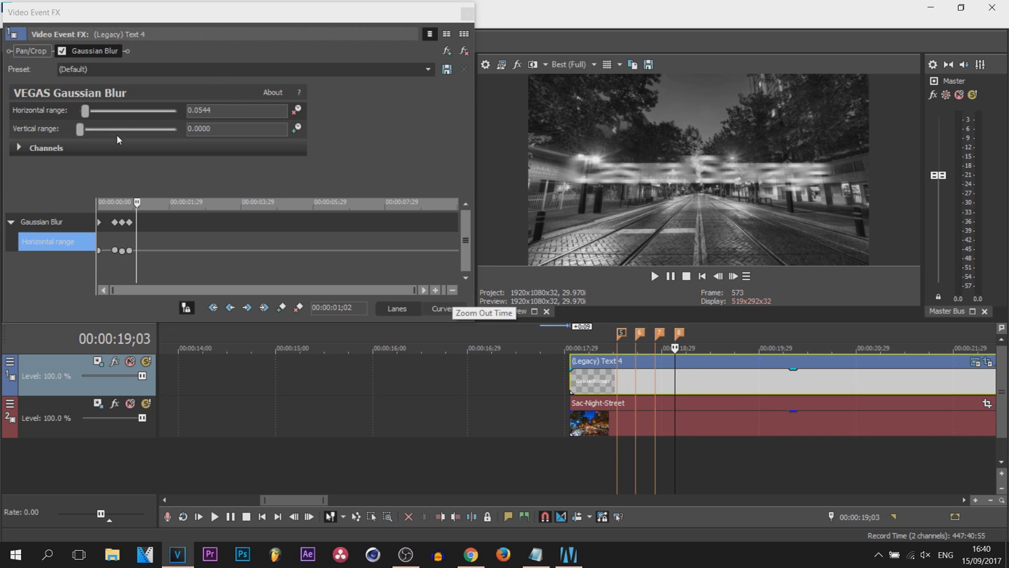
left_click_drag(85, 111, 78, 112)
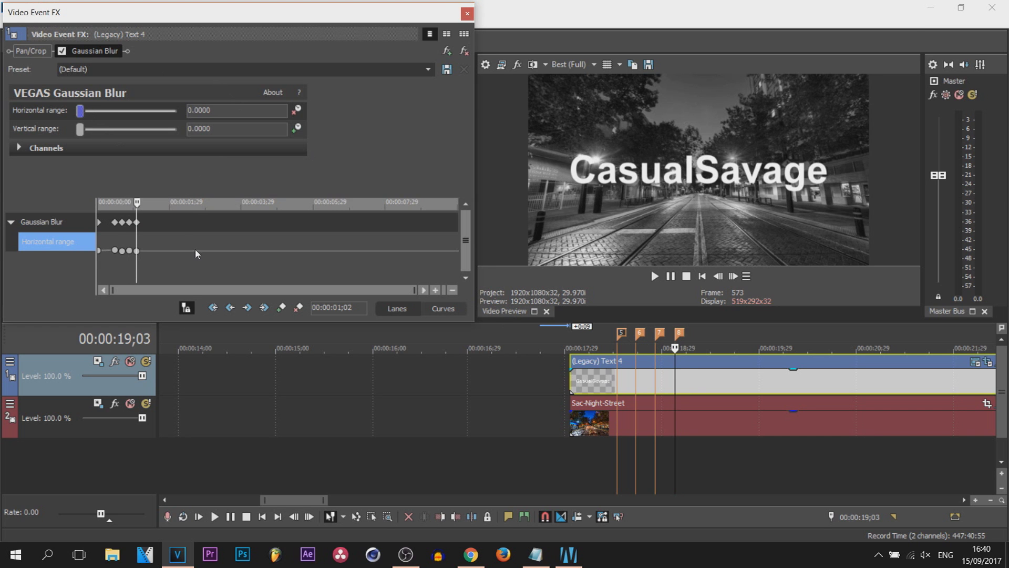
left_click(97, 223)
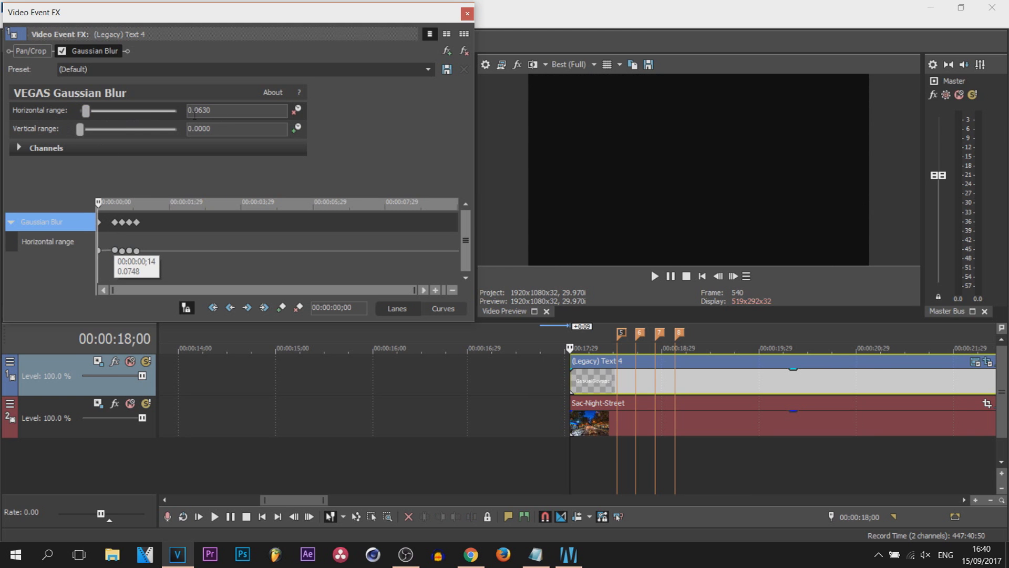
left_click_drag(85, 111, 91, 116)
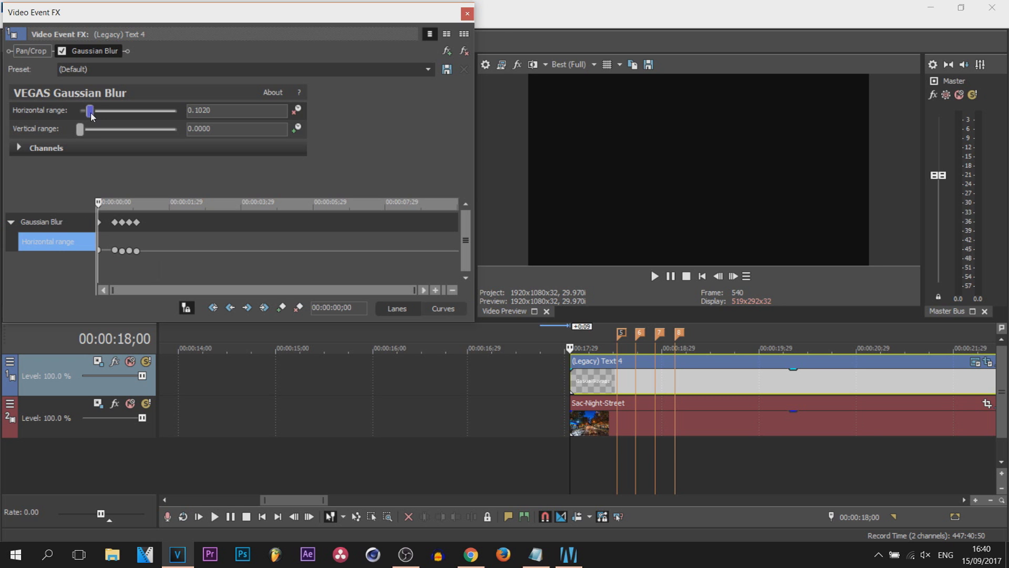
left_click(468, 15)
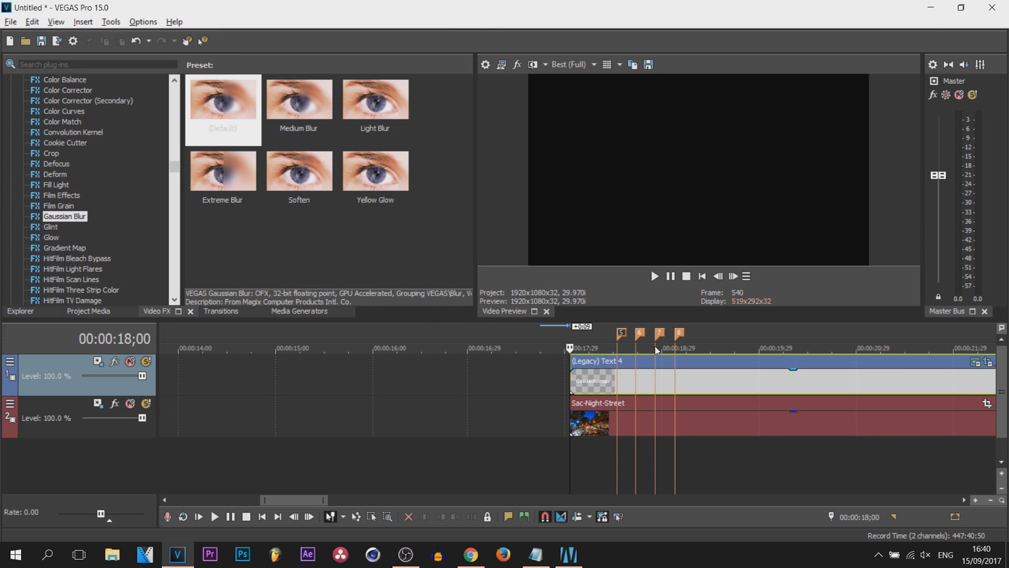
- Play and pause the project, then set preview quality to Preview (Auto)
left_click(655, 276)
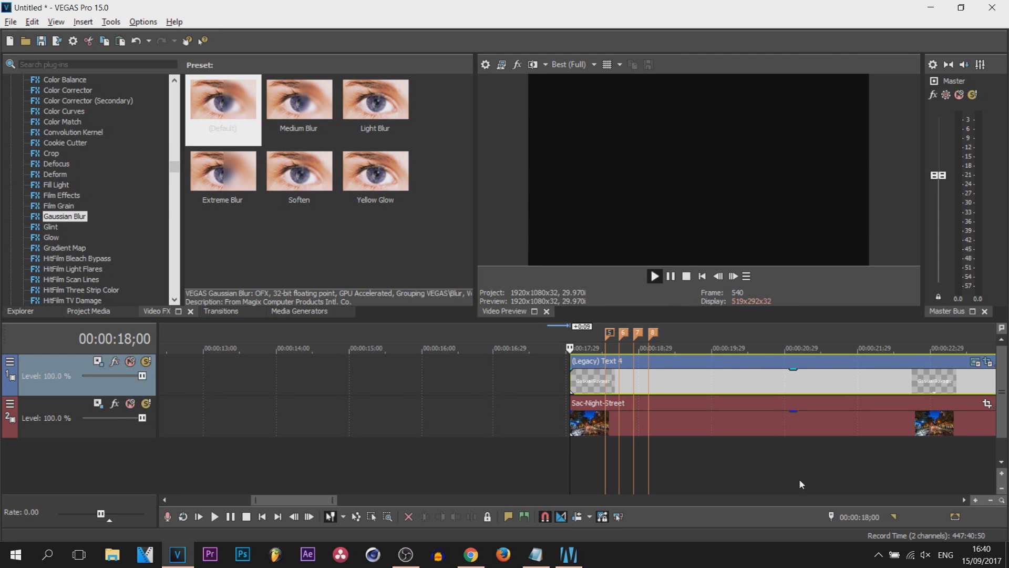
left_click(669, 277)
left_click(591, 64)
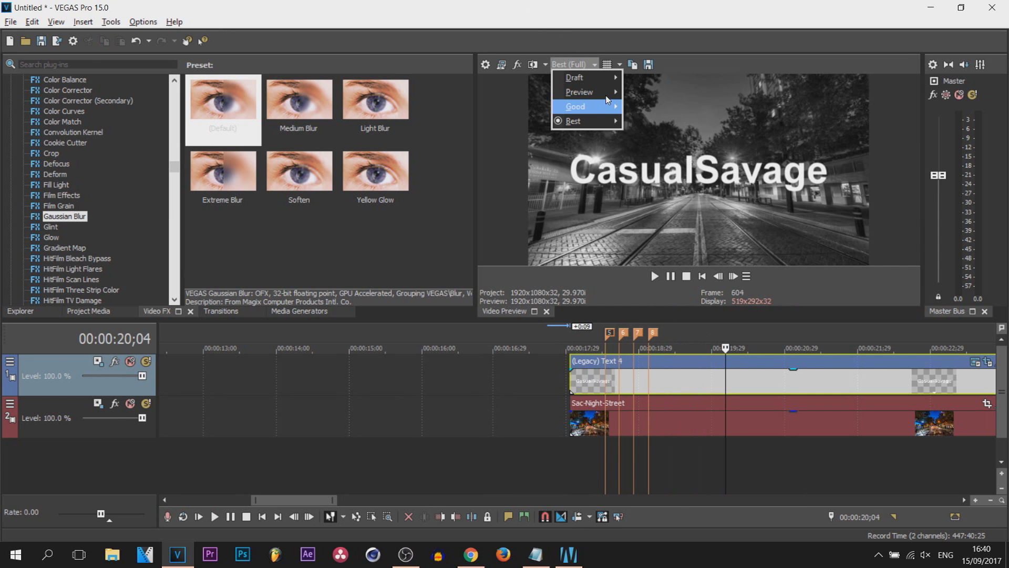
left_click(649, 96)
- Replay the blurred title bounce from its start at 18;00 several times
left_click(571, 381)
scroll(525, 409, "down", 2)
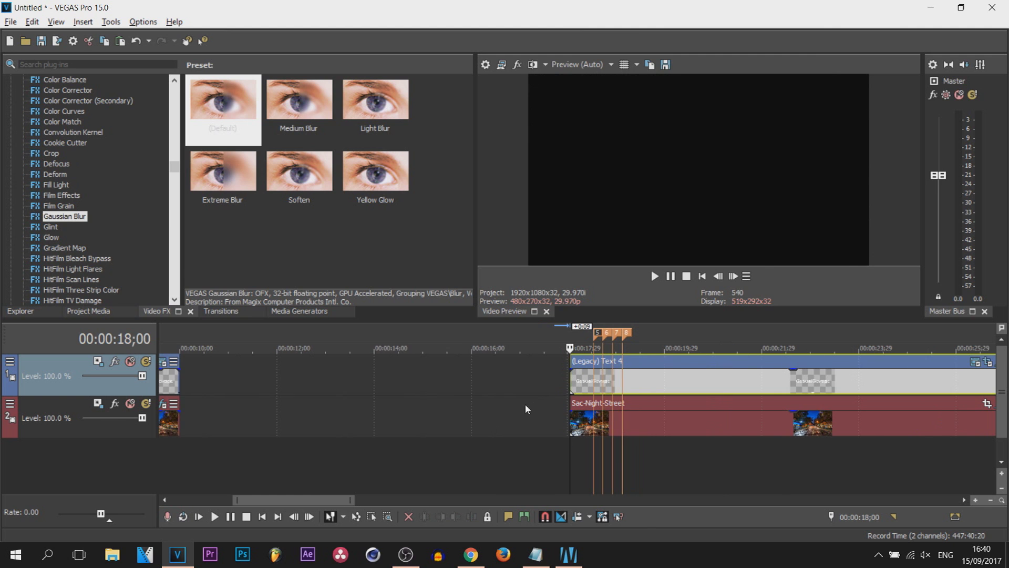
key("space")
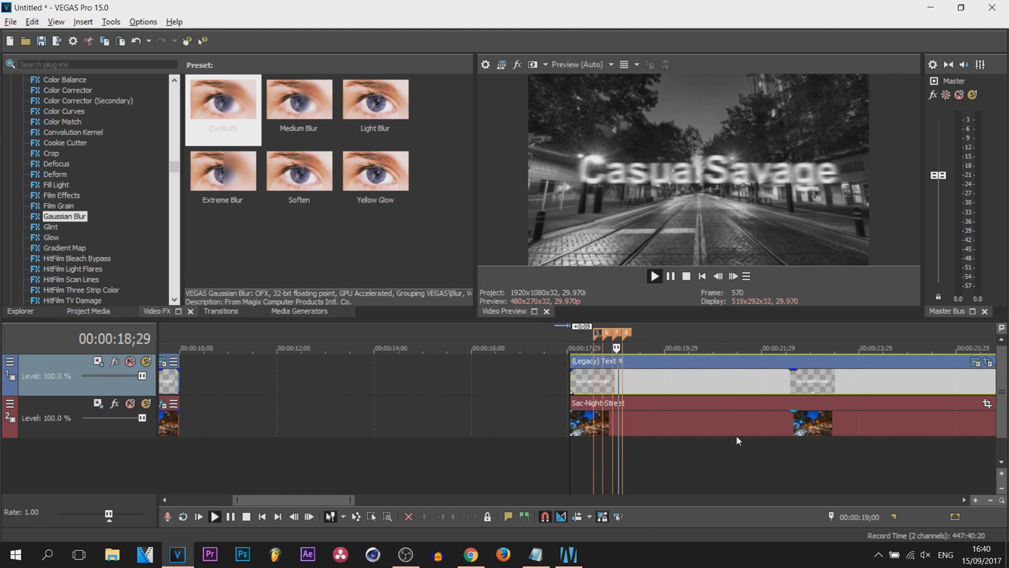
key("space")
key("space")
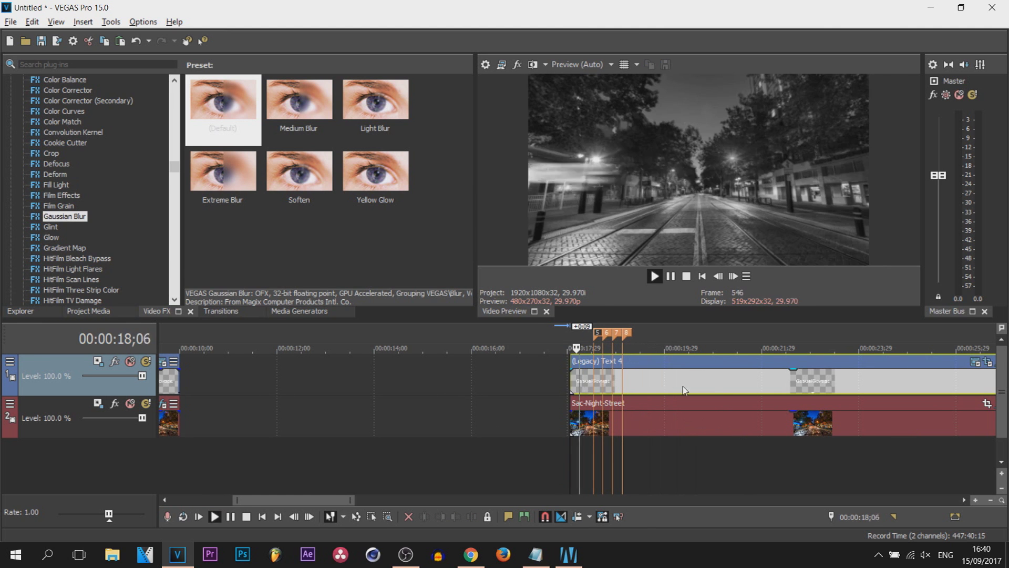
key("space")
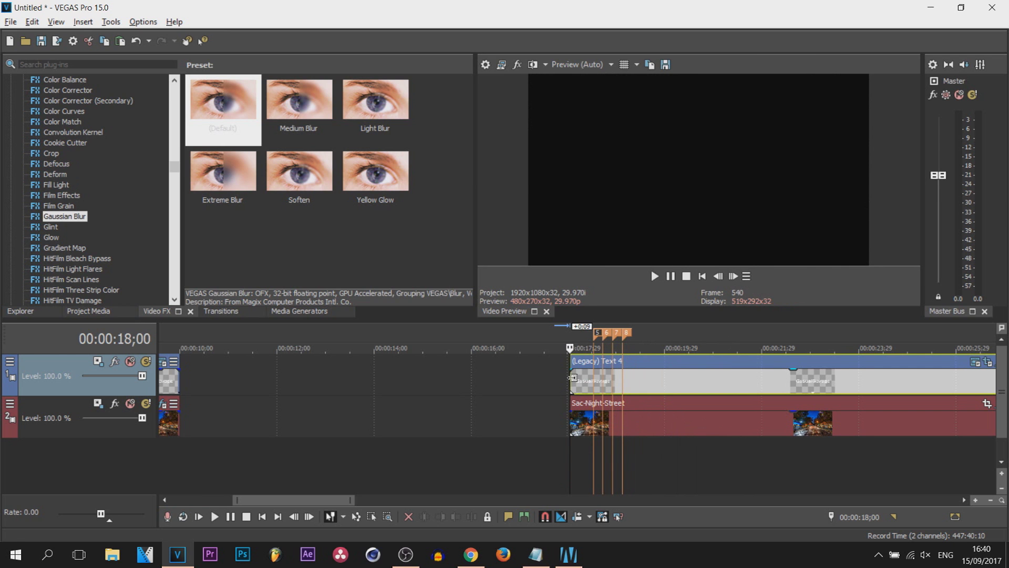
key("space")
- Replay the title animation, then reopen Video Event FX on the Text 4 event
left_click(670, 275)
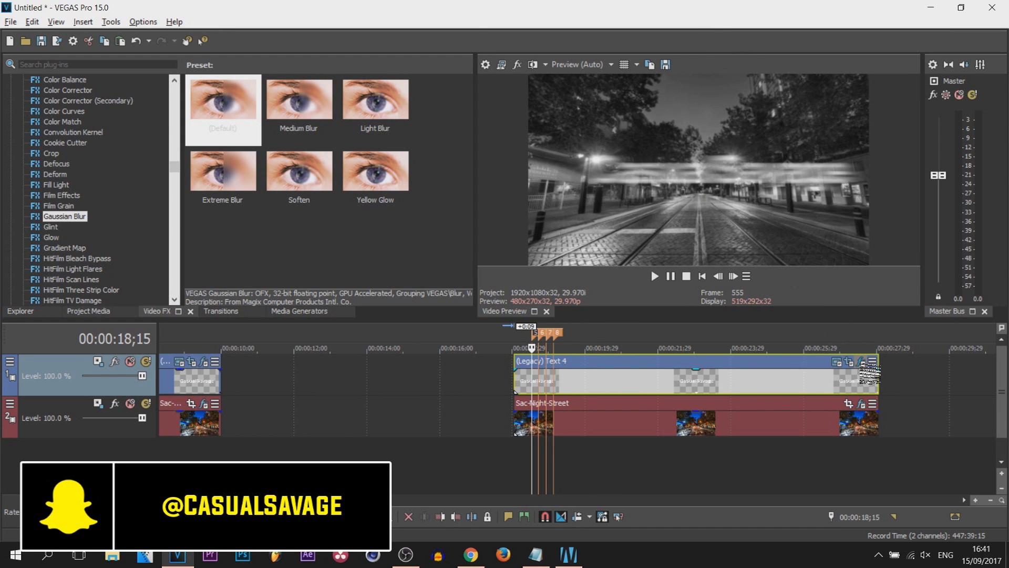
left_click(861, 362)
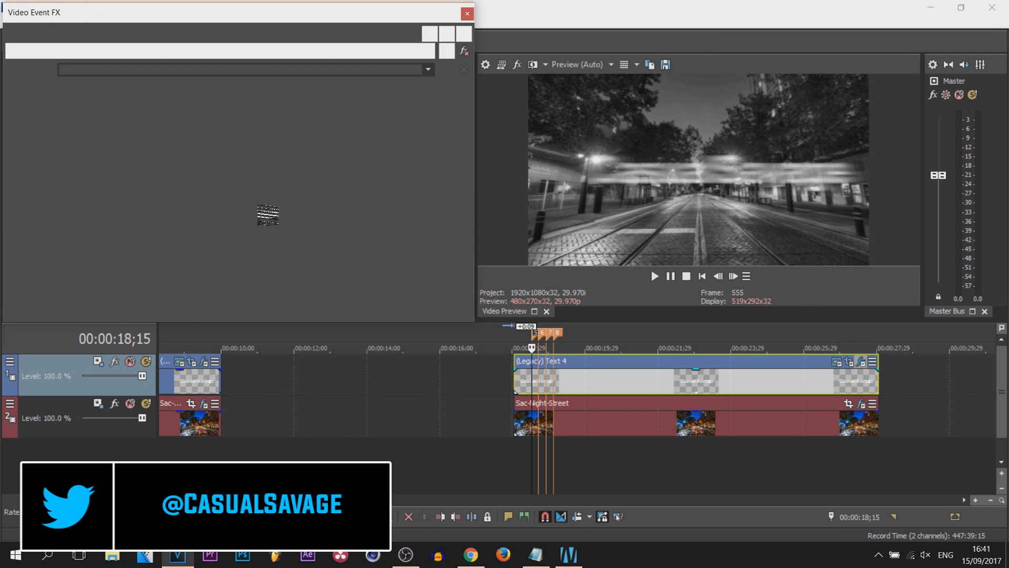